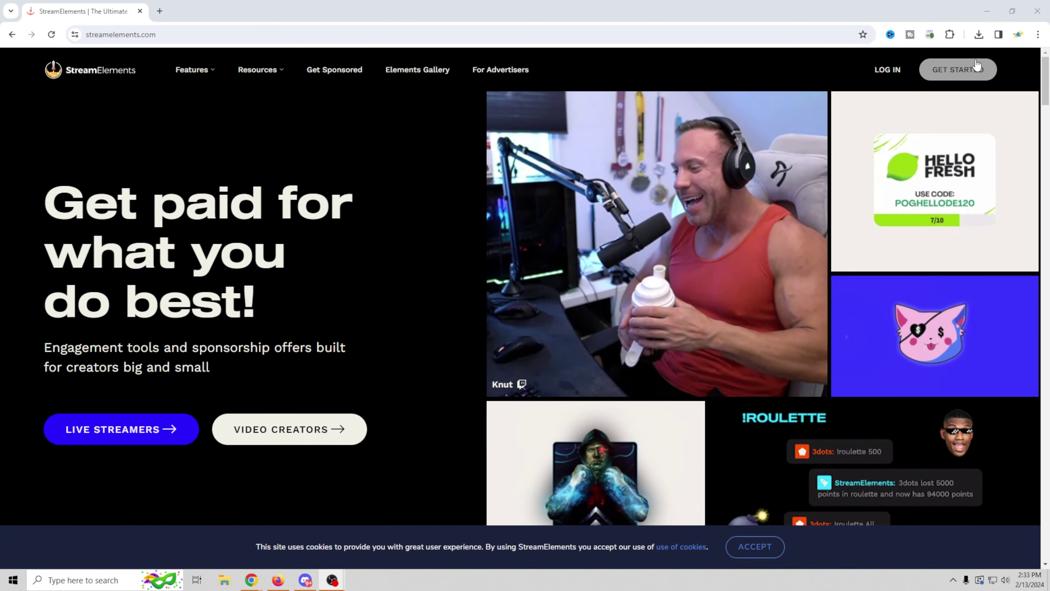
# Sign in to StreamElements with YouTube, choosing the Google account.
pyautogui.click(957, 70)
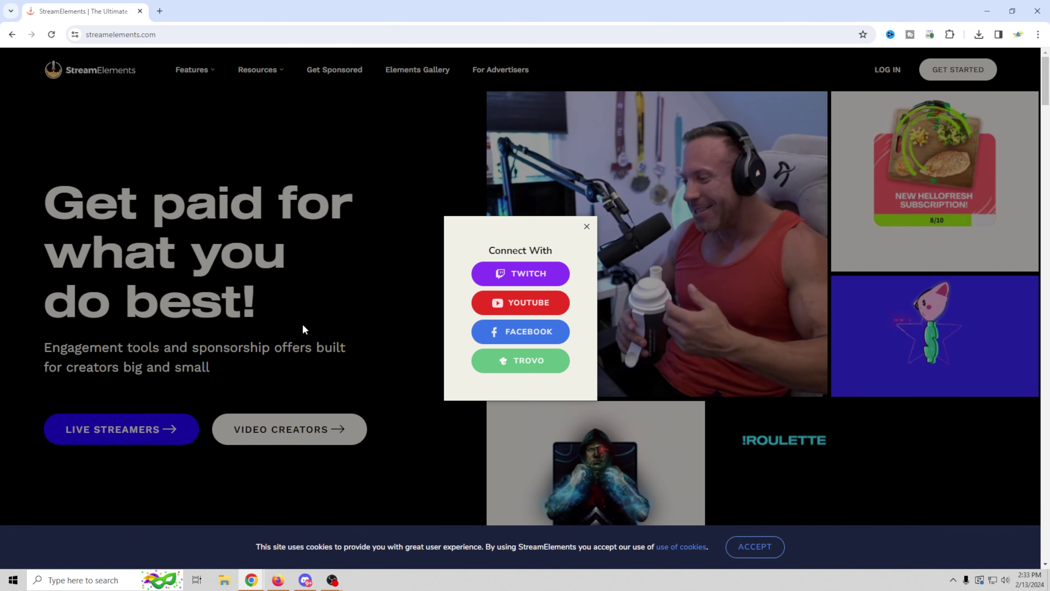
pyautogui.click(524, 310)
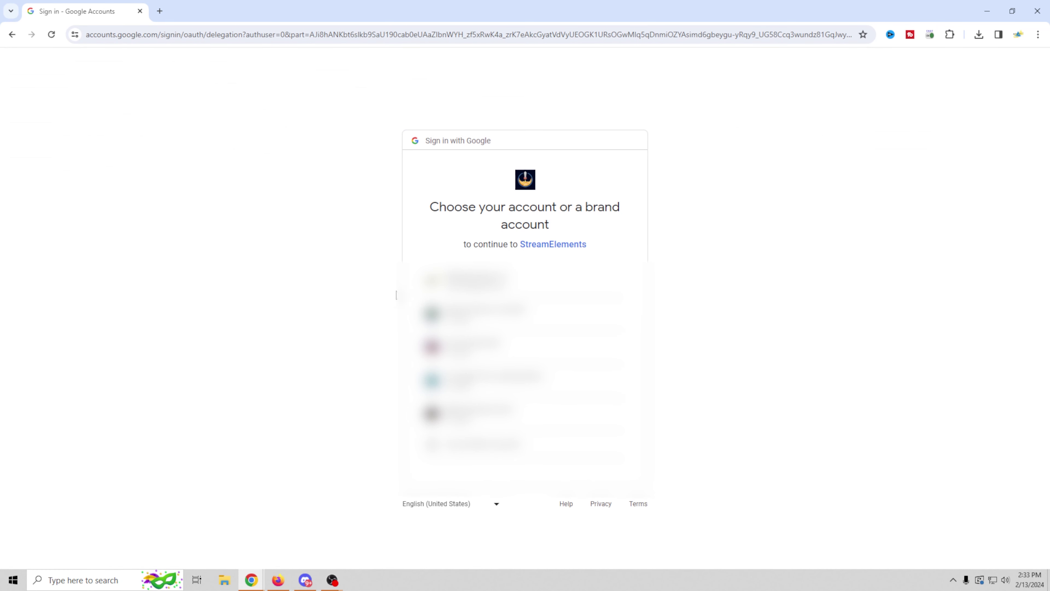
pyautogui.click(407, 286)
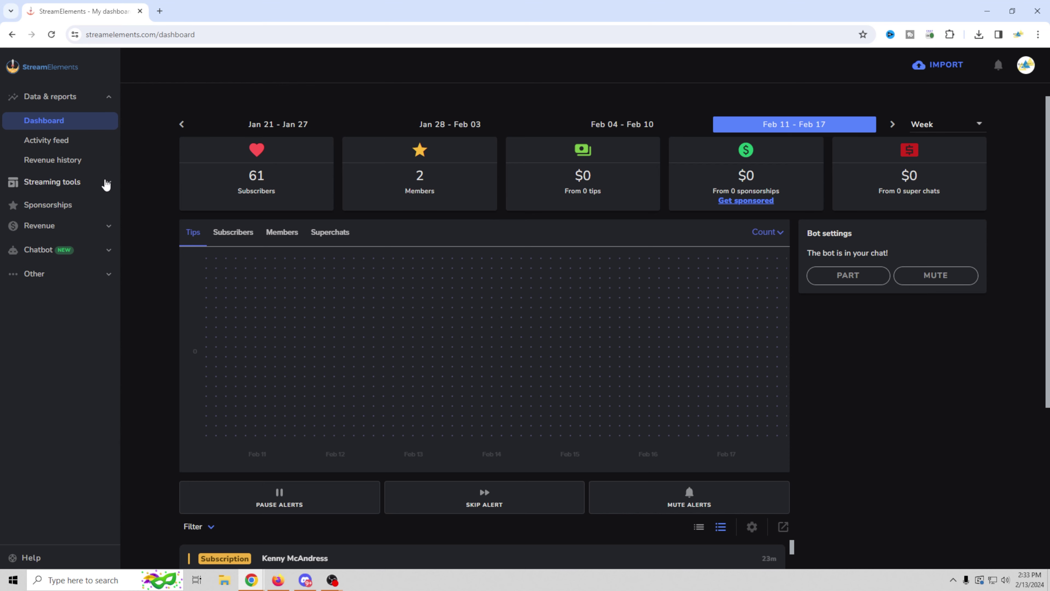
# Open My Overlays under Streaming tools to view the saved overlays.
pyautogui.click(107, 183)
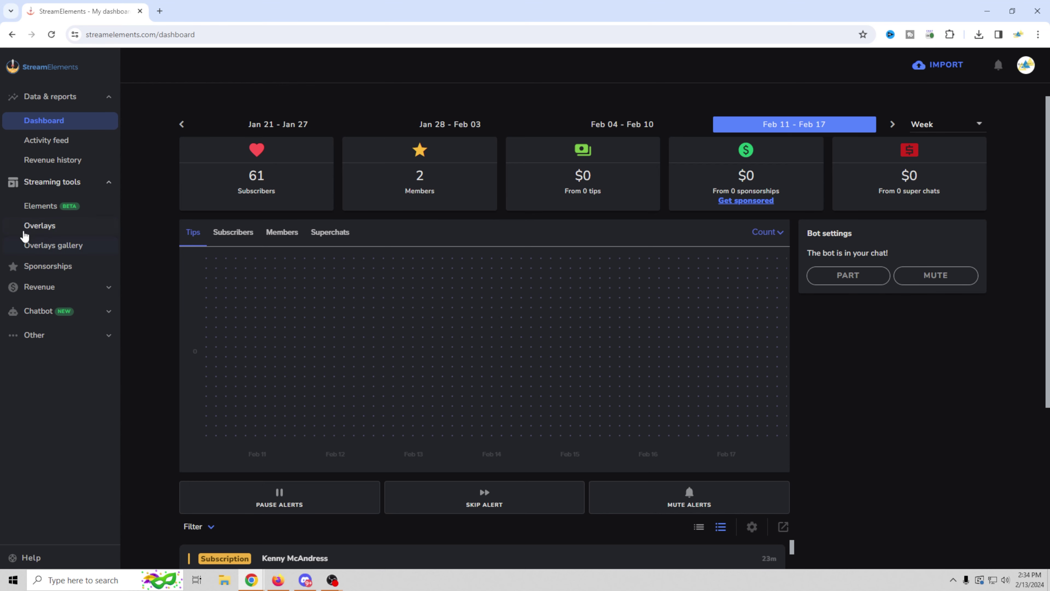
pyautogui.click(32, 227)
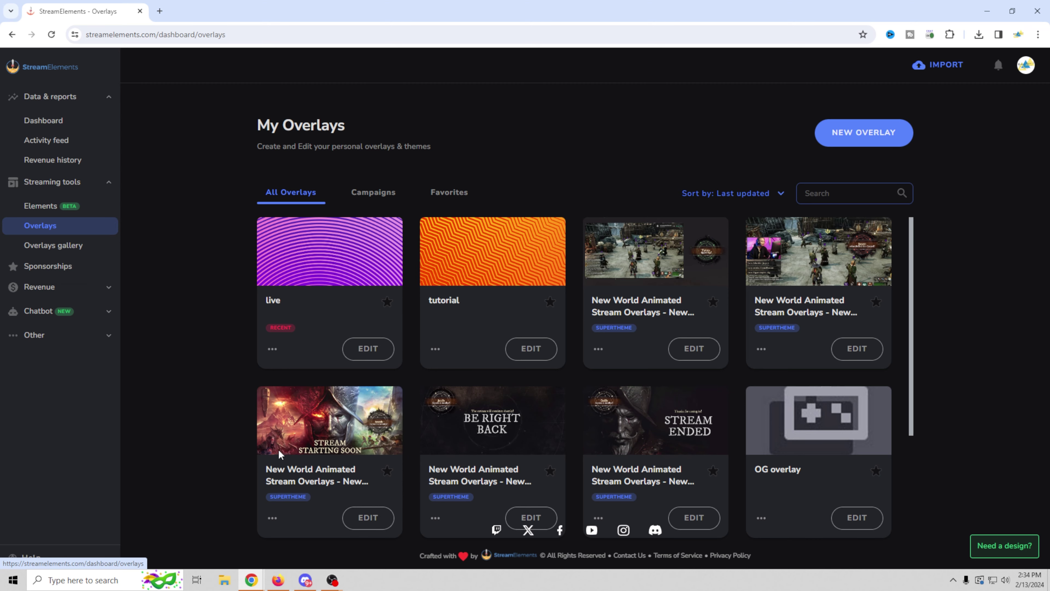
pyautogui.scroll(-8, 334, 458)
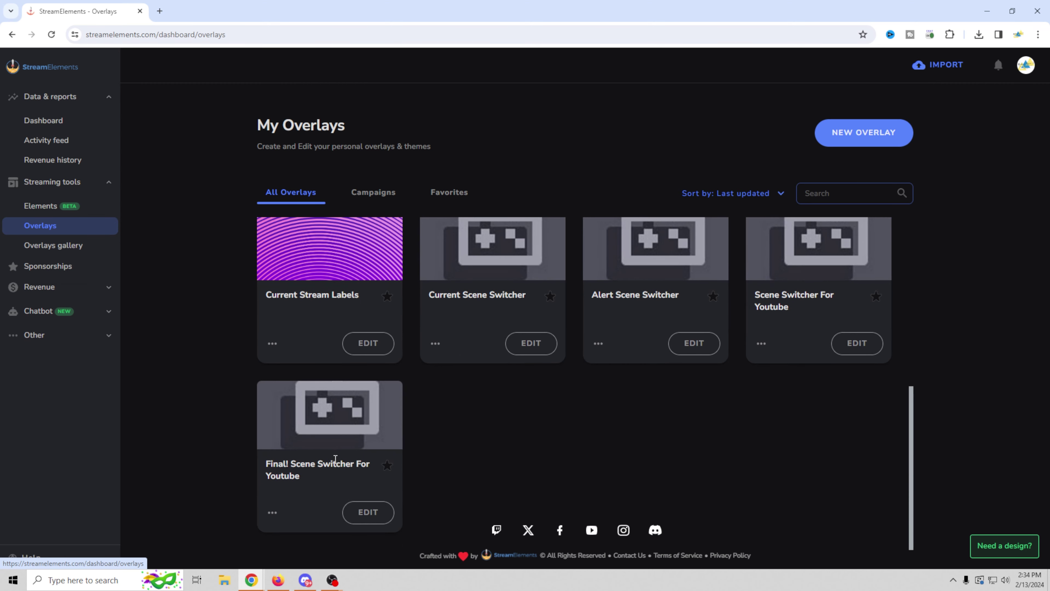
pyautogui.scroll(8, 335, 458)
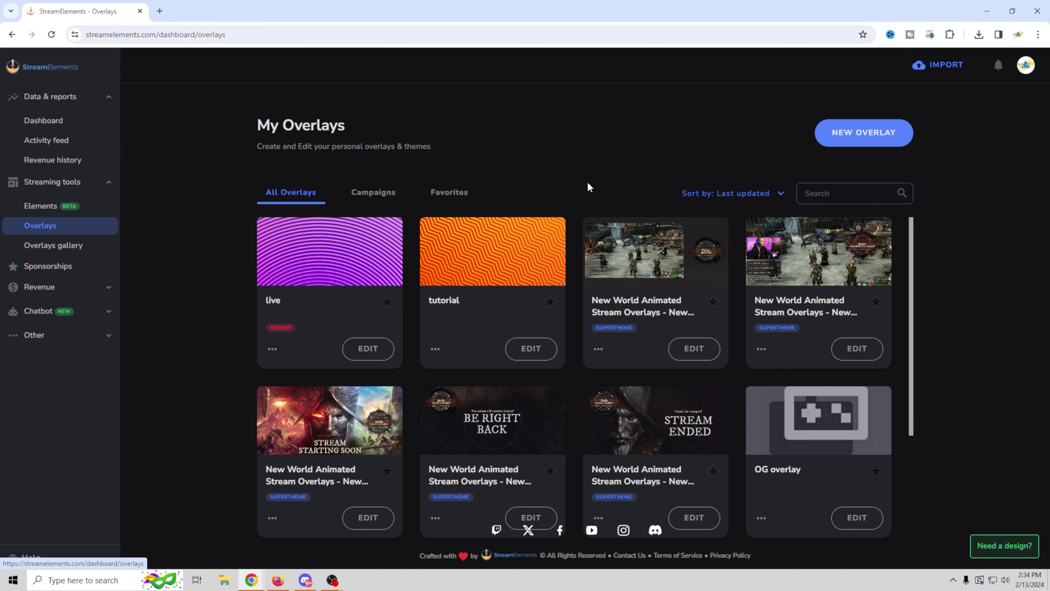
# Create a new 1080p overlay and open it in the overlay editor.
pyautogui.click(848, 140)
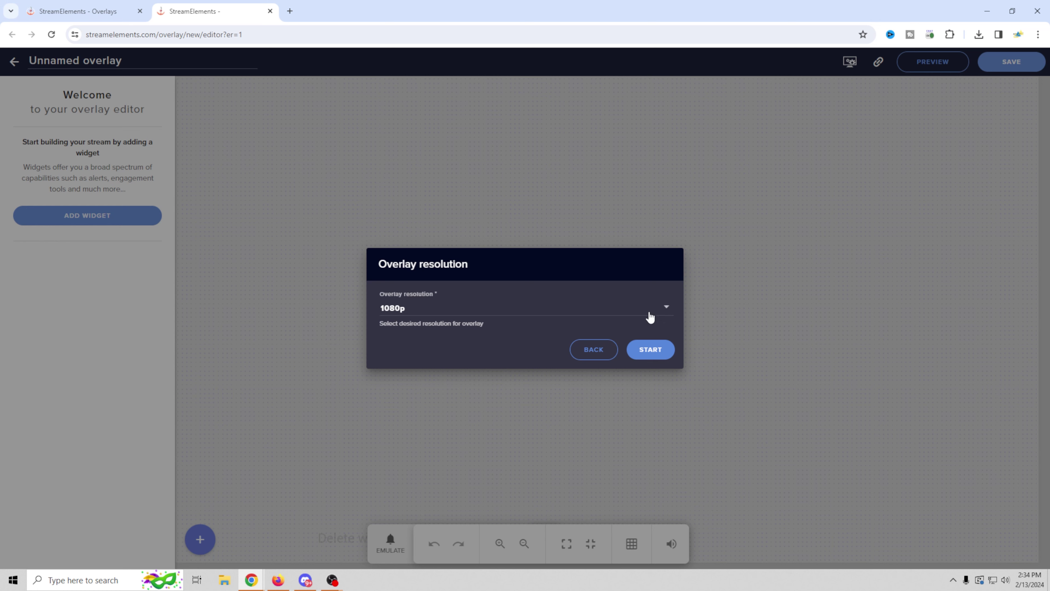
pyautogui.click(664, 310)
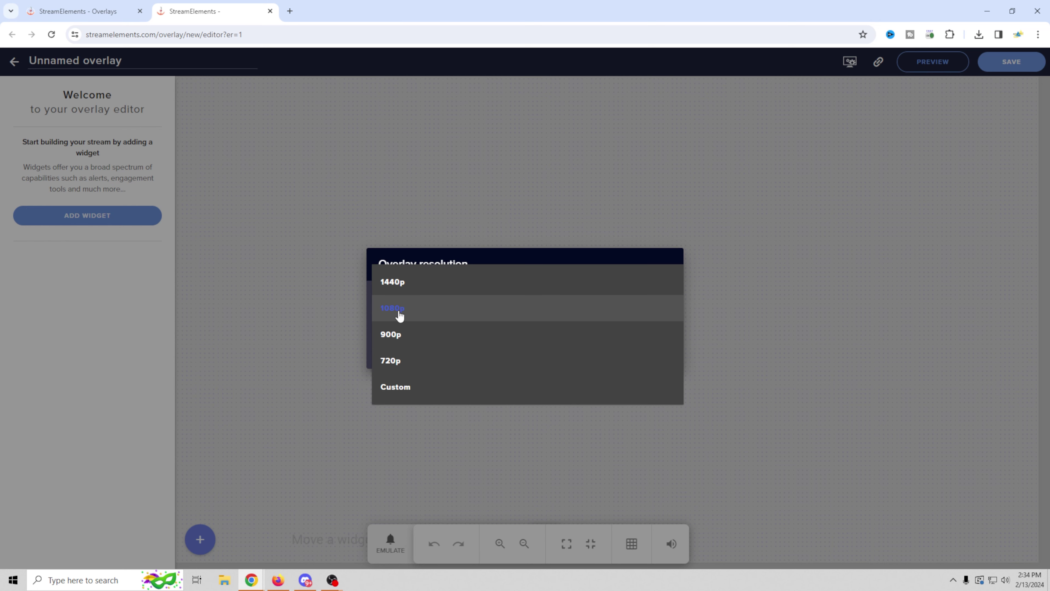
pyautogui.click(407, 315)
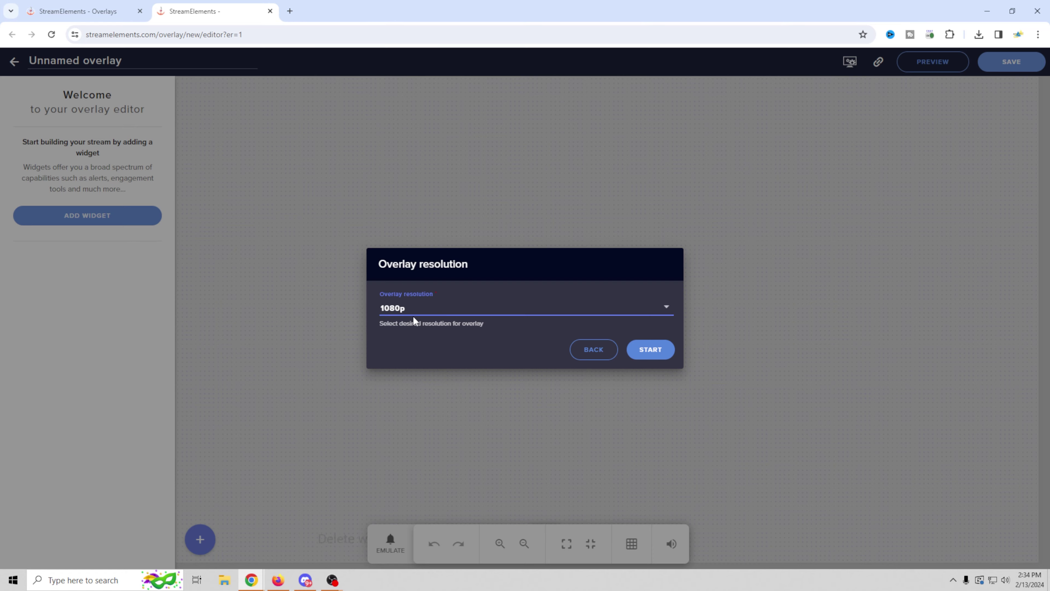
pyautogui.click(645, 351)
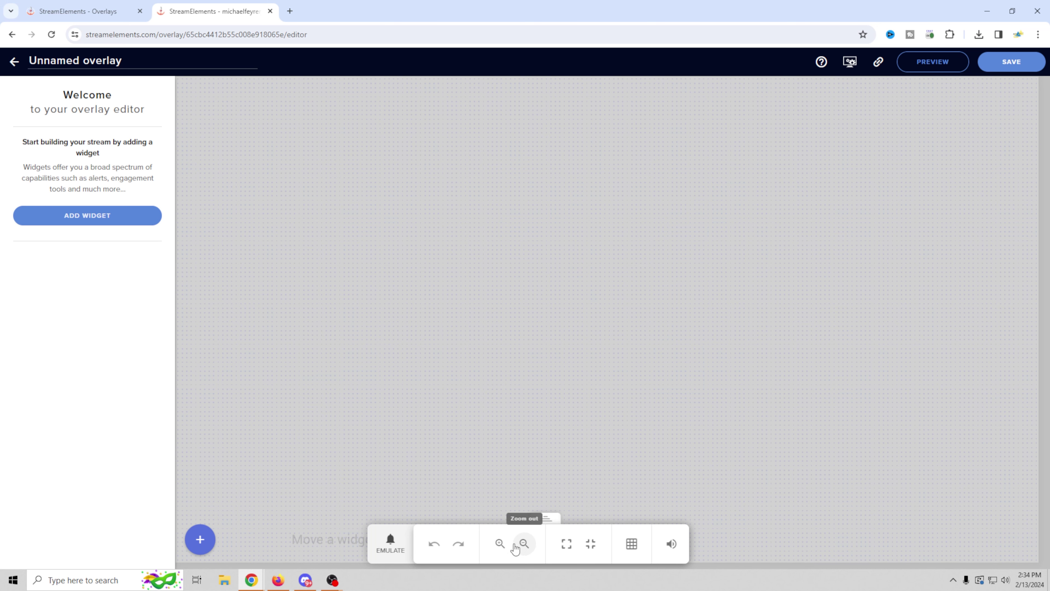
pyautogui.click(525, 543)
# Add an AlertBox widget from the Alerts category to the overlay.
pyautogui.click(524, 543)
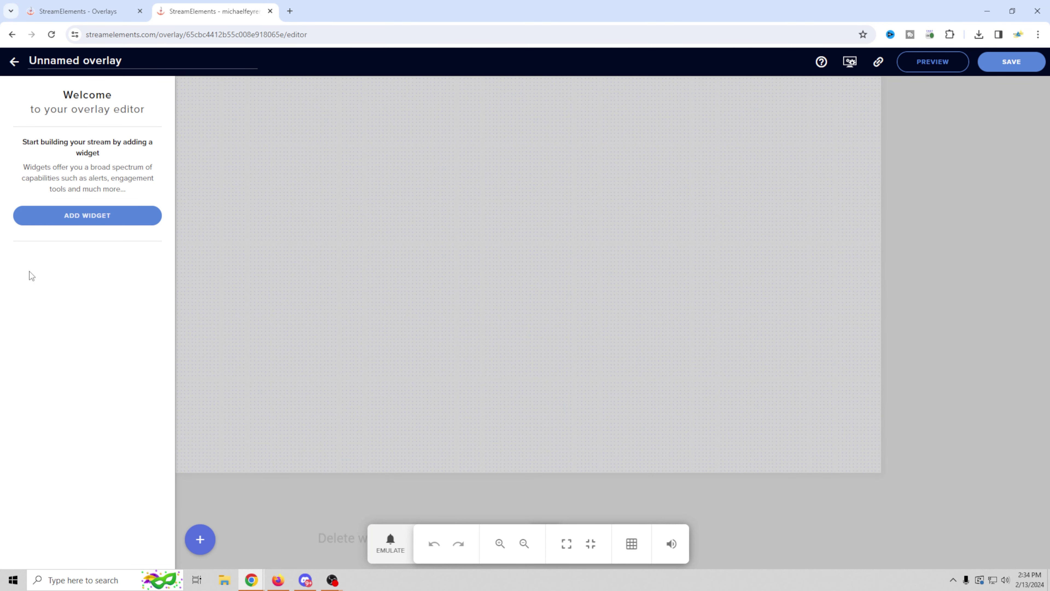
pyautogui.click(71, 223)
pyautogui.moveTo(259, 301)
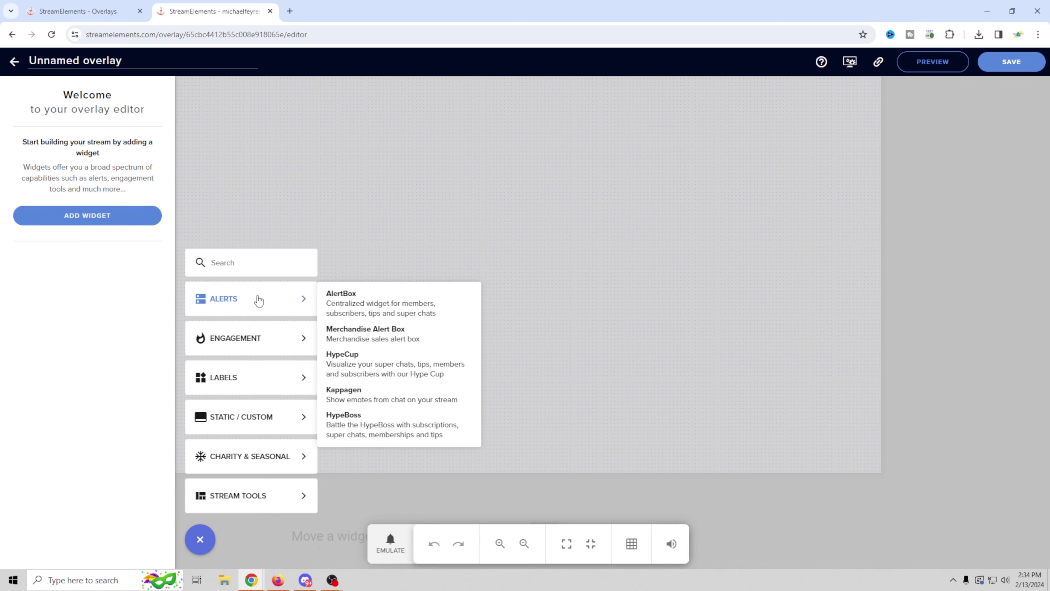
pyautogui.click(342, 301)
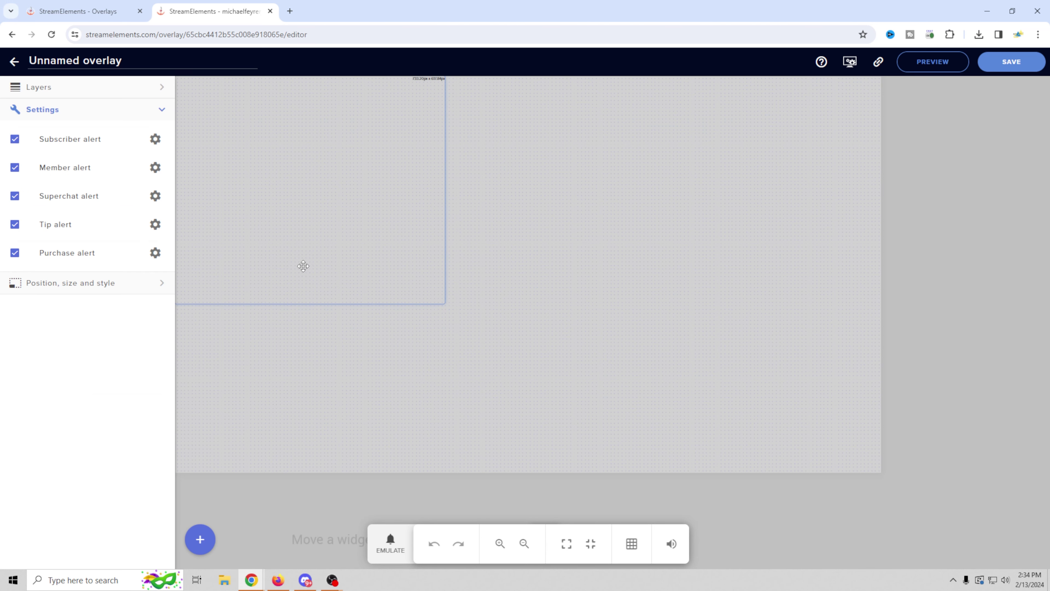
# Enlarge the alert box to about 790x695 near the top-left, then emulate a subscriber alert.
pyautogui.moveTo(317, 244); pyautogui.dragTo(378, 244)
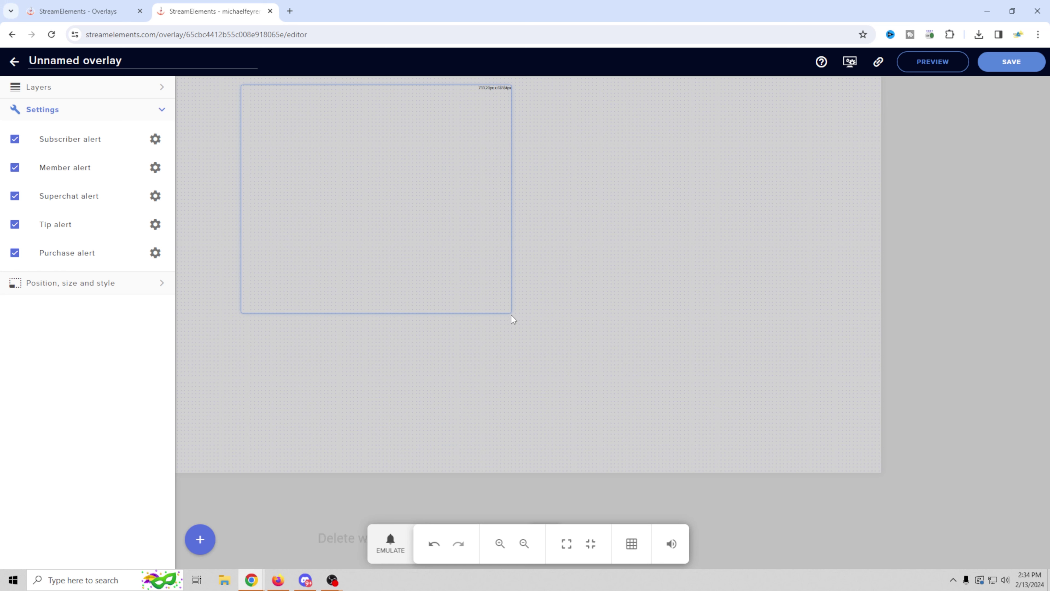
pyautogui.moveTo(508, 311); pyautogui.dragTo(564, 369)
pyautogui.moveTo(501, 327); pyautogui.dragTo(453, 323)
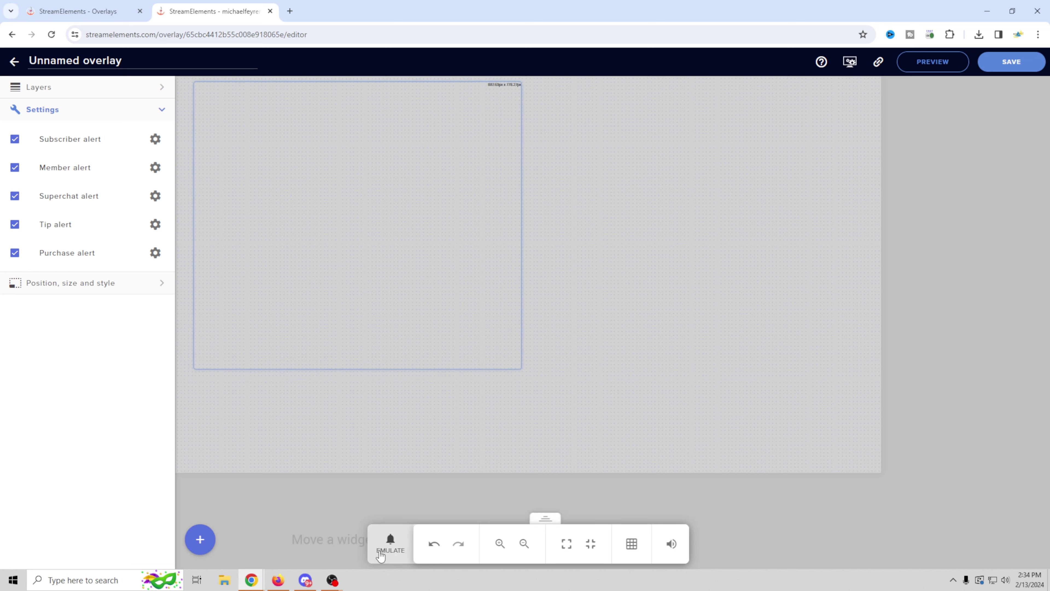
pyautogui.click(390, 544)
pyautogui.click(426, 418)
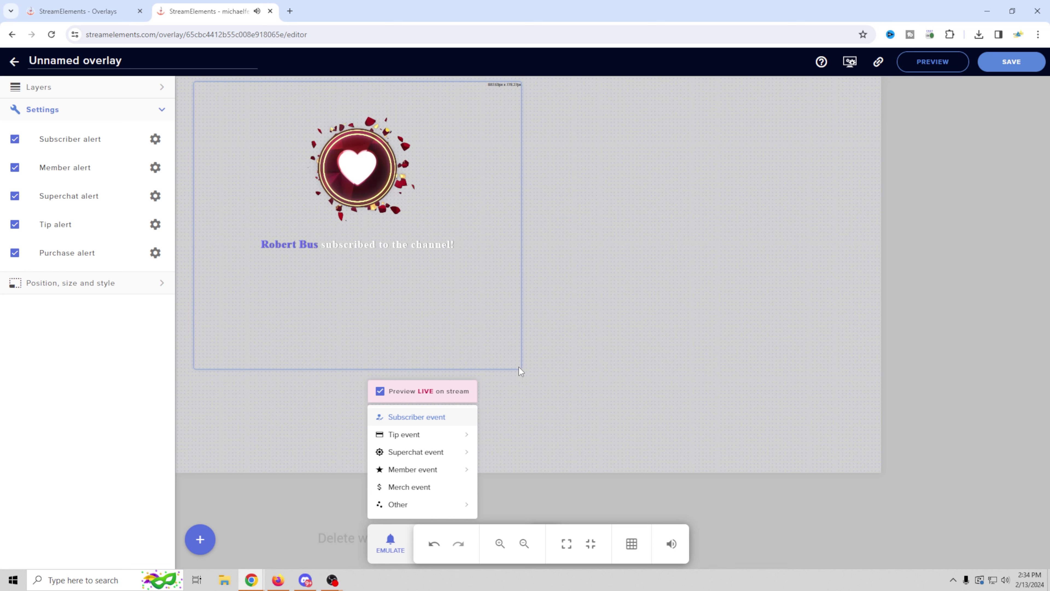
pyautogui.click(88, 139)
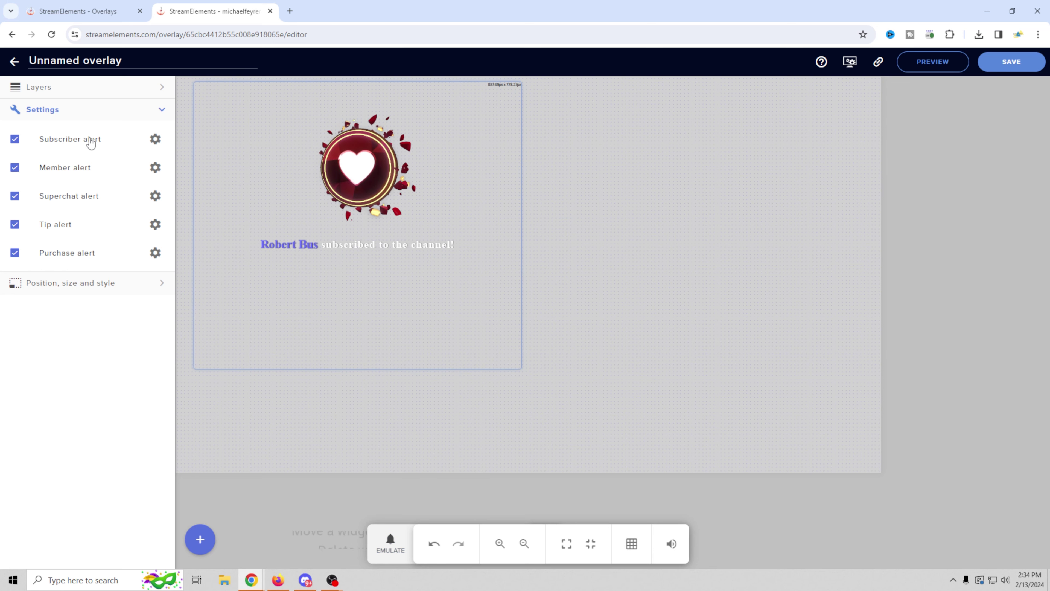
pyautogui.click(78, 143)
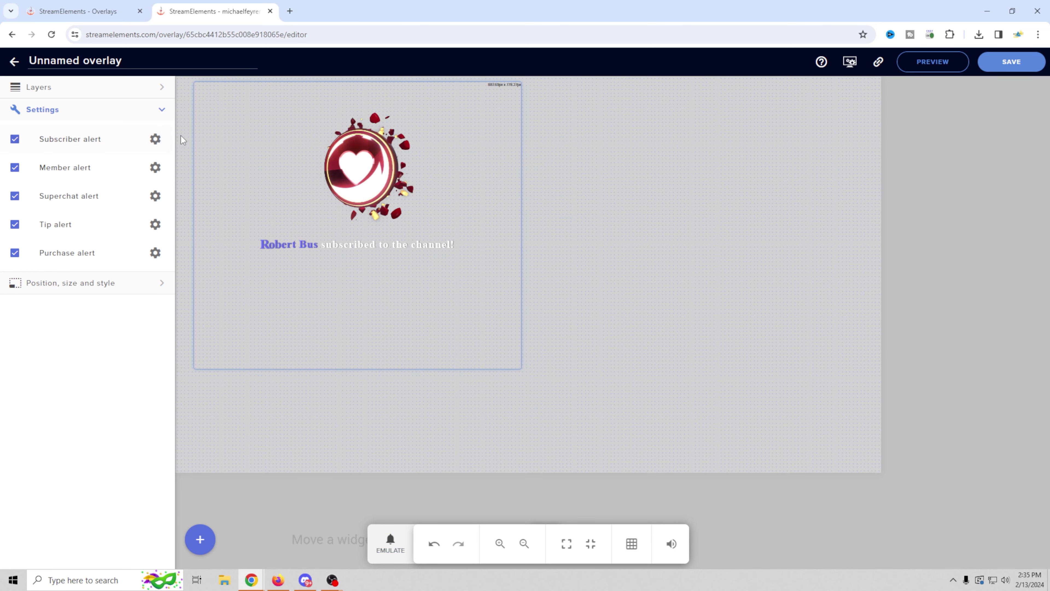
pyautogui.click(155, 140)
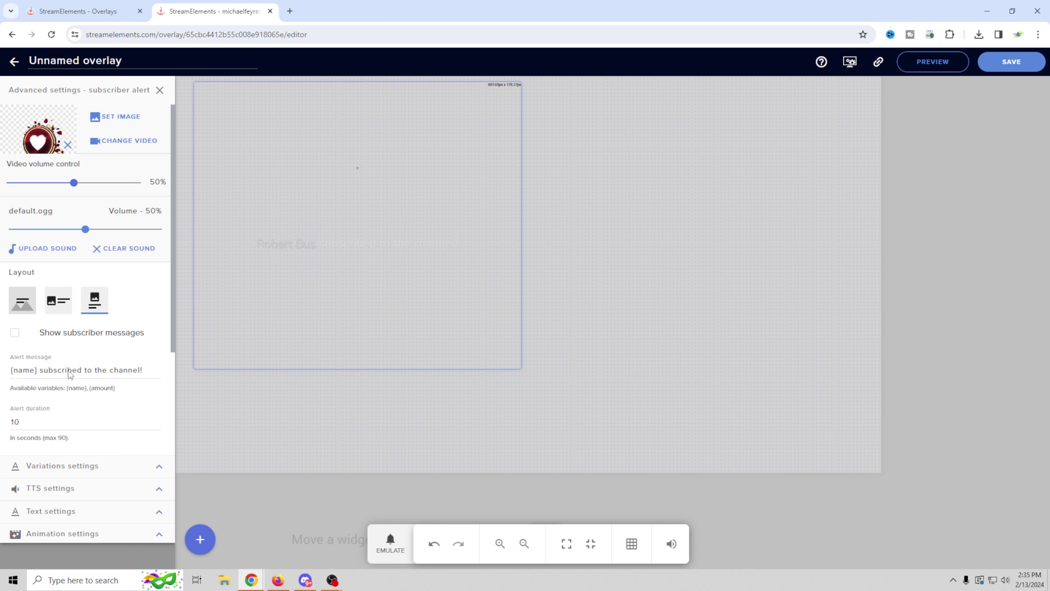
pyautogui.scroll(-4, 63, 401)
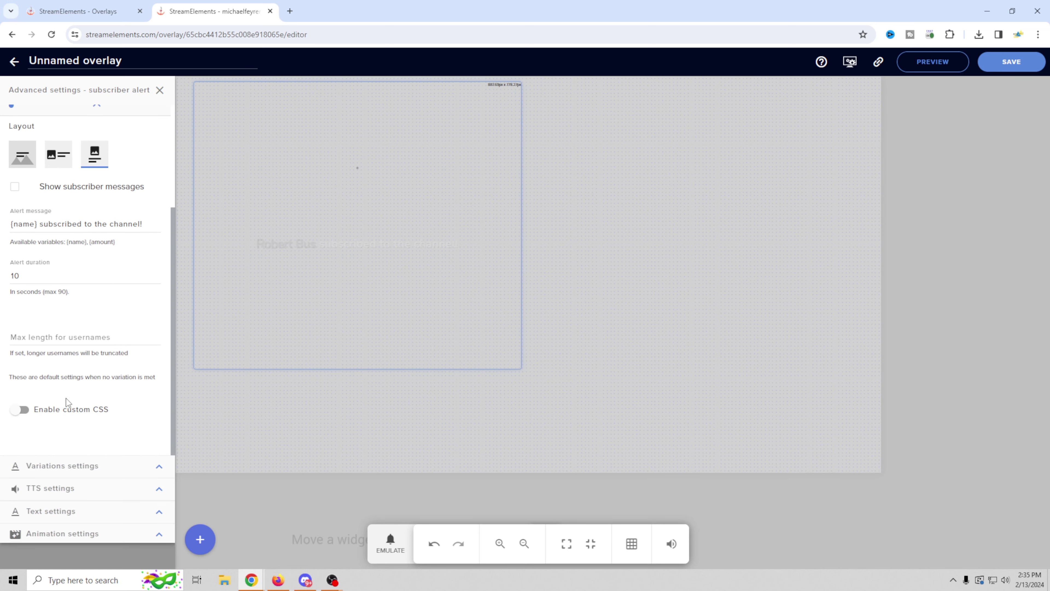
pyautogui.scroll(4, 66, 397)
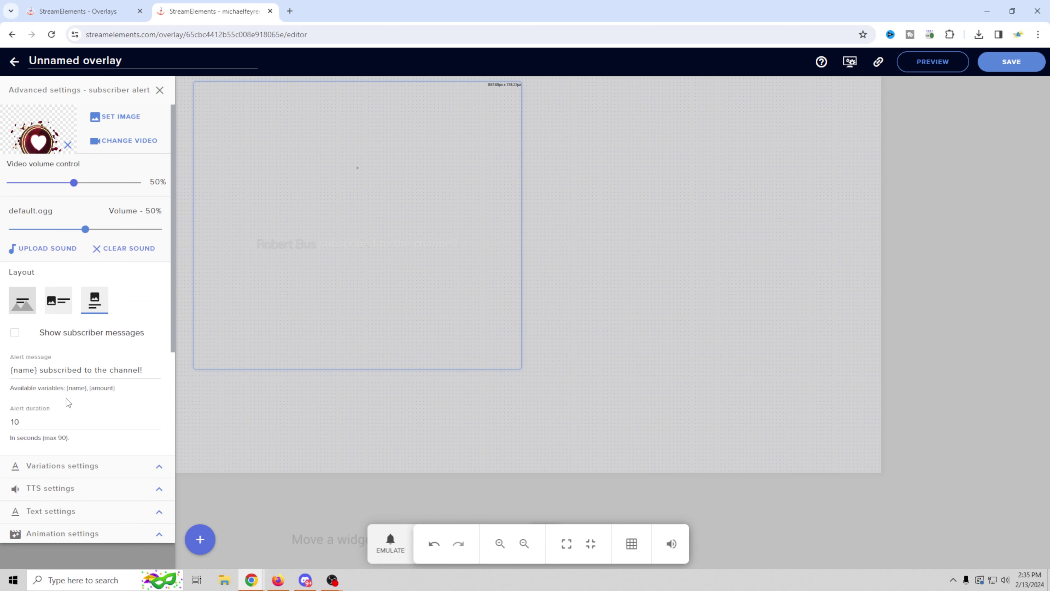
pyautogui.click(160, 90)
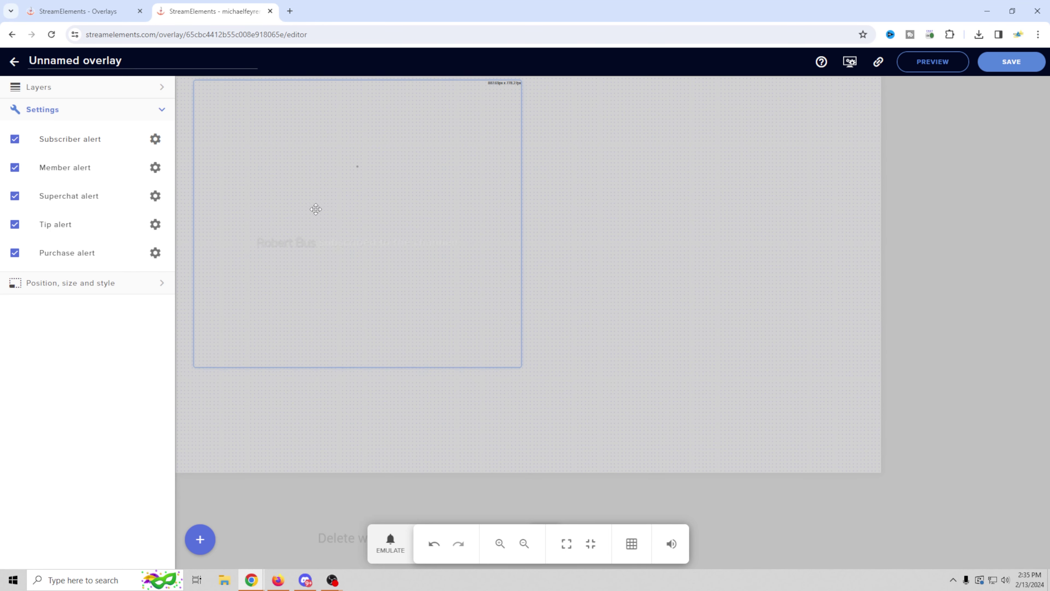
# Snap the alert box to the top-left corner and emulate a $10 tip and a 10 Super Chat.
pyautogui.moveTo(304, 209); pyautogui.dragTo(299, 208)
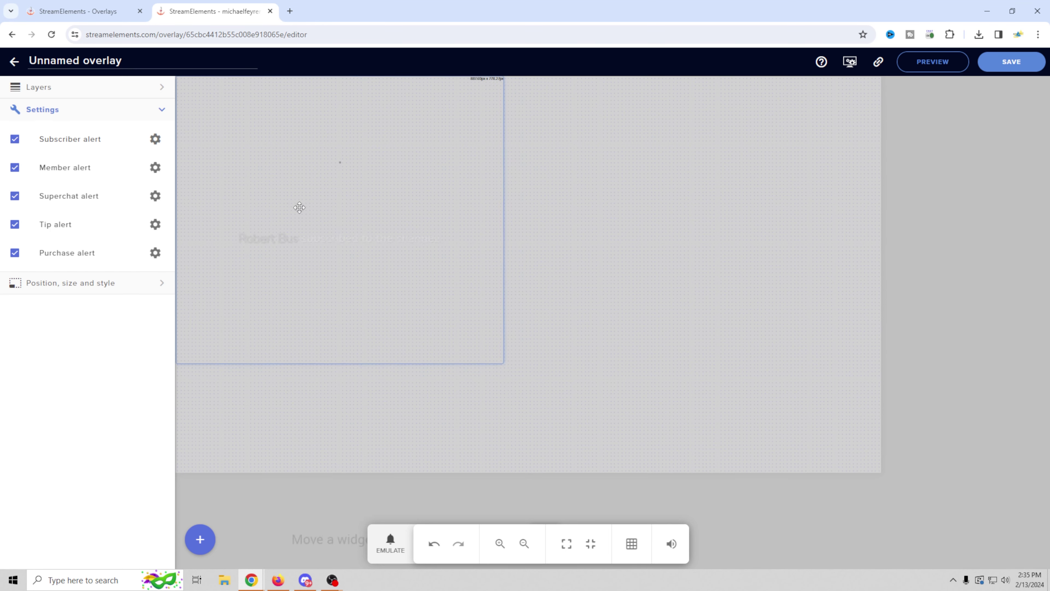
pyautogui.click(391, 542)
pyautogui.moveTo(427, 436)
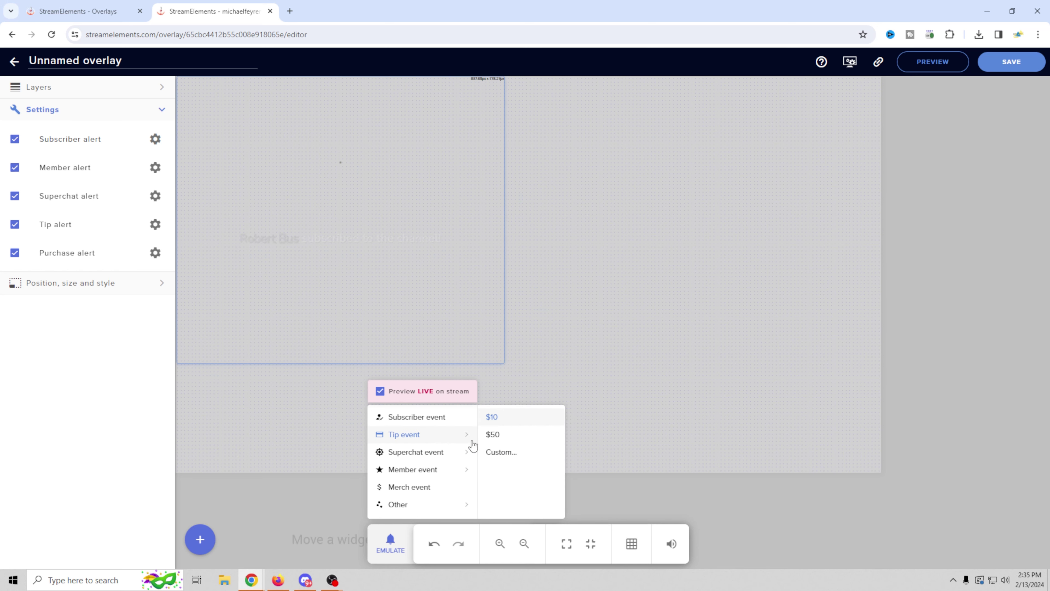
pyautogui.moveTo(411, 475)
pyautogui.click(488, 416)
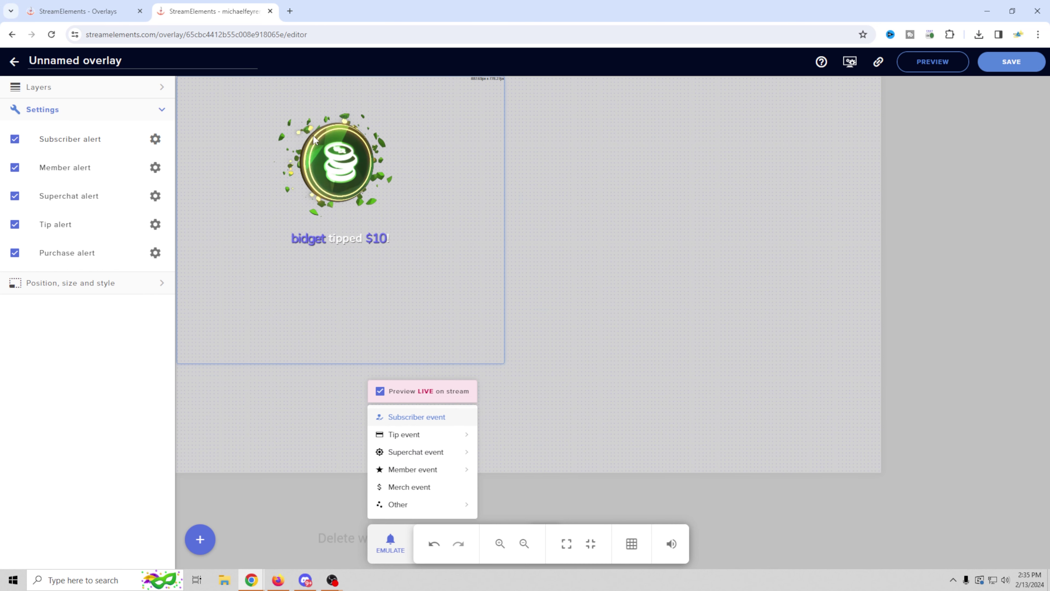
pyautogui.moveTo(407, 453)
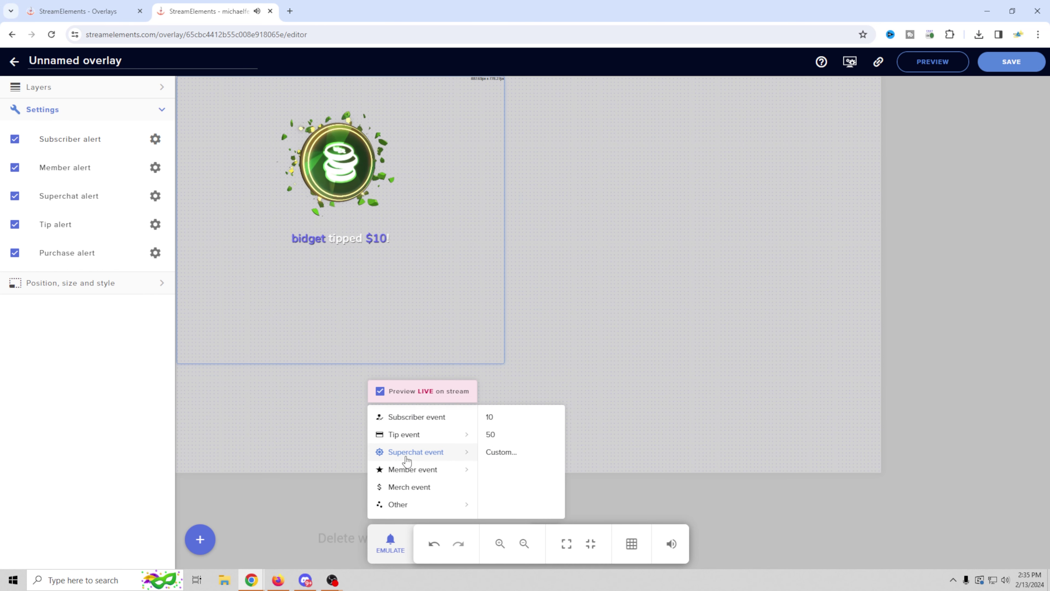
pyautogui.click(489, 418)
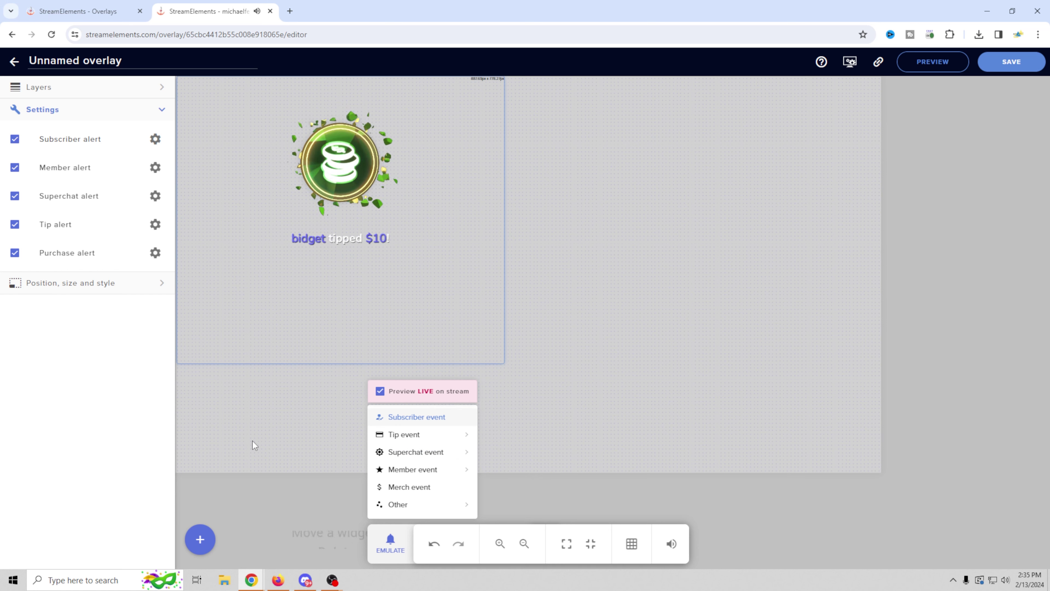
pyautogui.moveTo(415, 451)
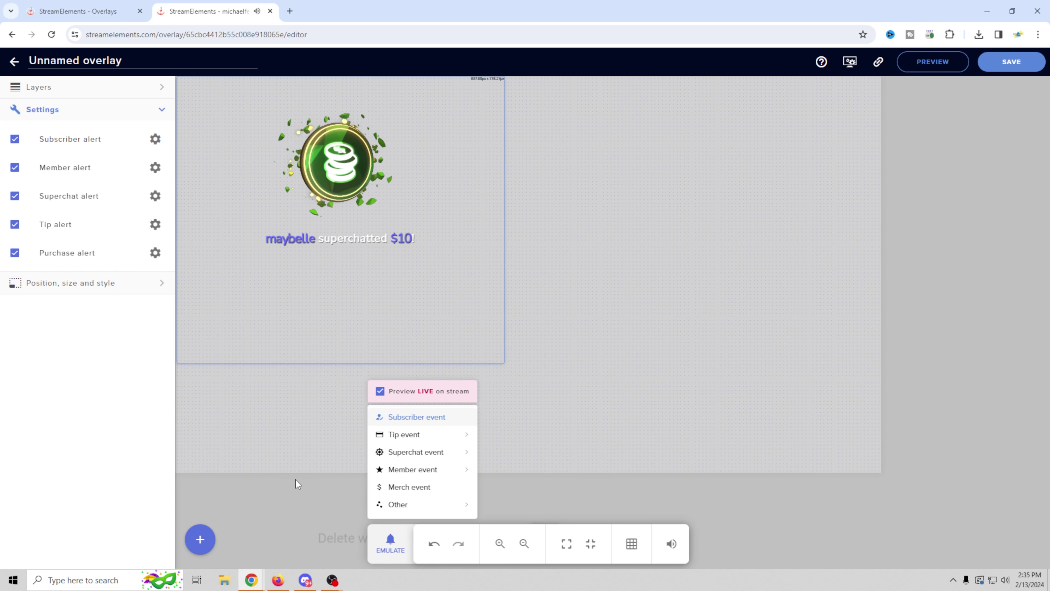
# Close the test events, mute the editor sound, and open the add-widget categories.
pyautogui.click(670, 543)
pyautogui.click(671, 543)
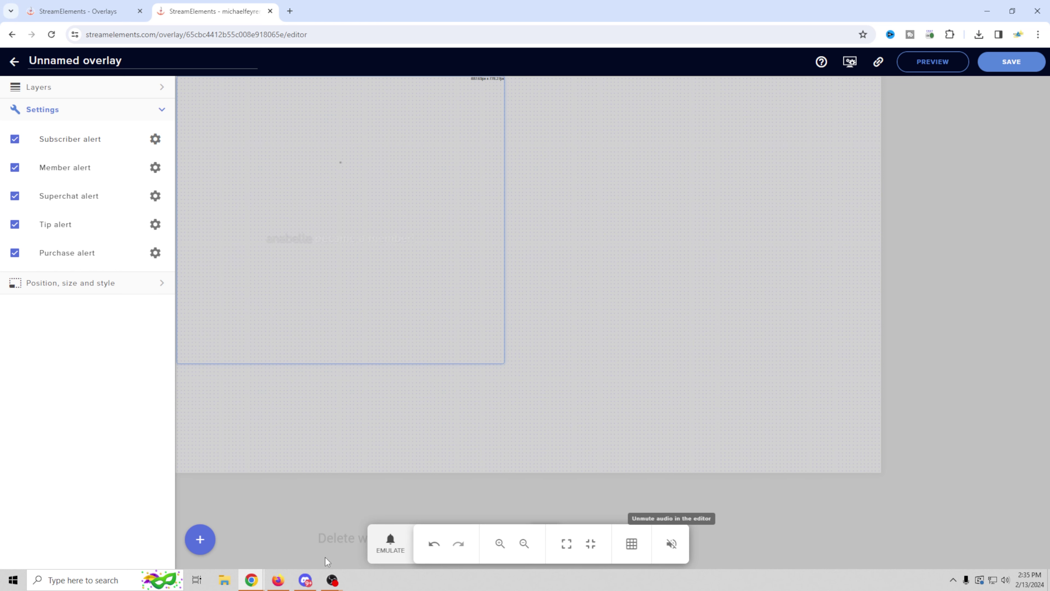
pyautogui.click(392, 549)
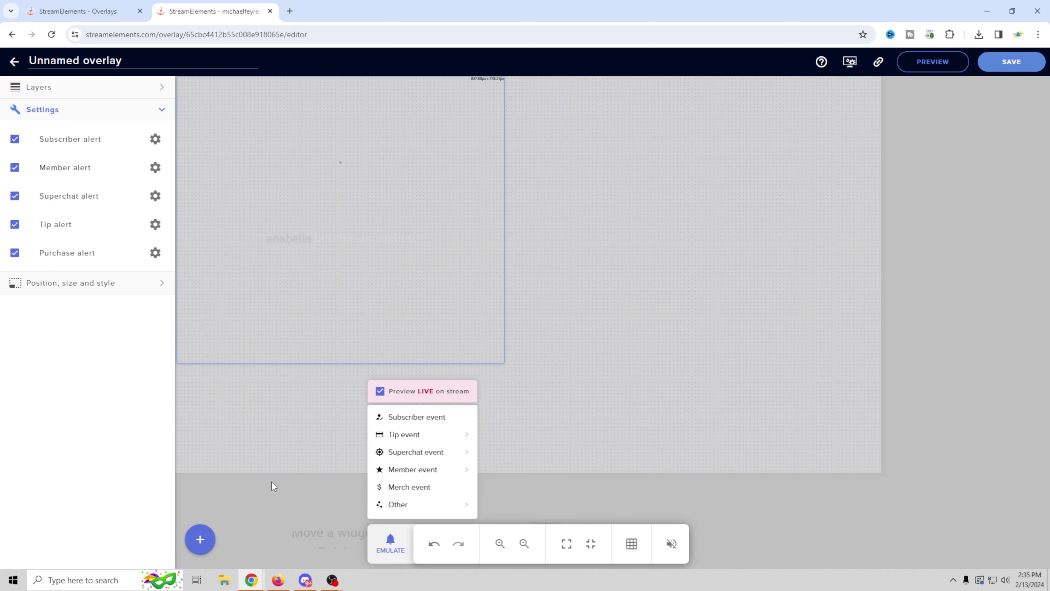
pyautogui.click(190, 545)
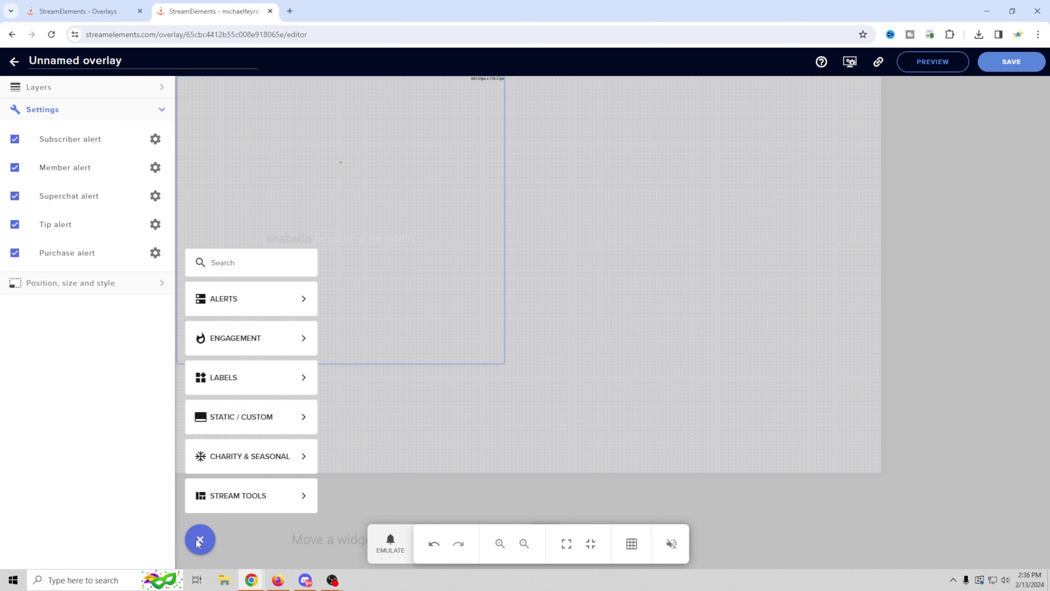
# Add a Latest Subscriber label and place it at the canvas bottom-left.
pyautogui.moveTo(221, 383)
pyautogui.moveTo(347, 373)
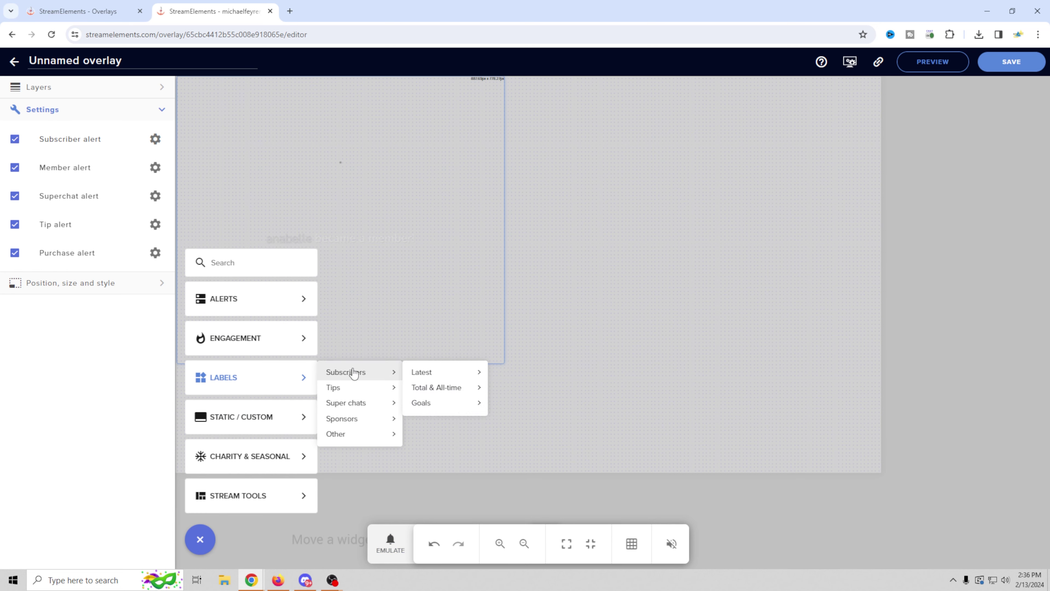
pyautogui.moveTo(421, 376)
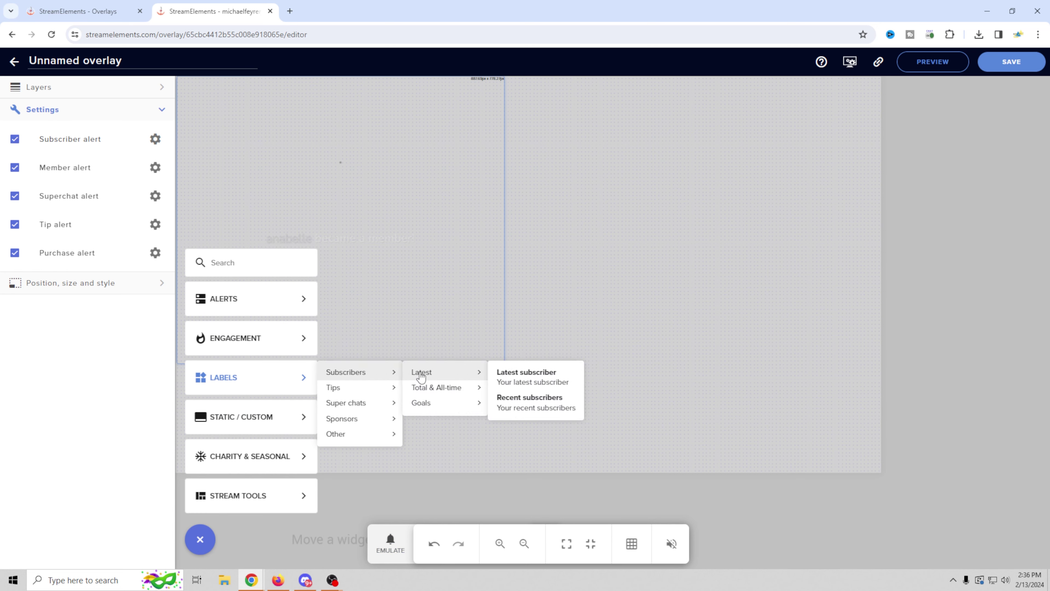
pyautogui.click(523, 373)
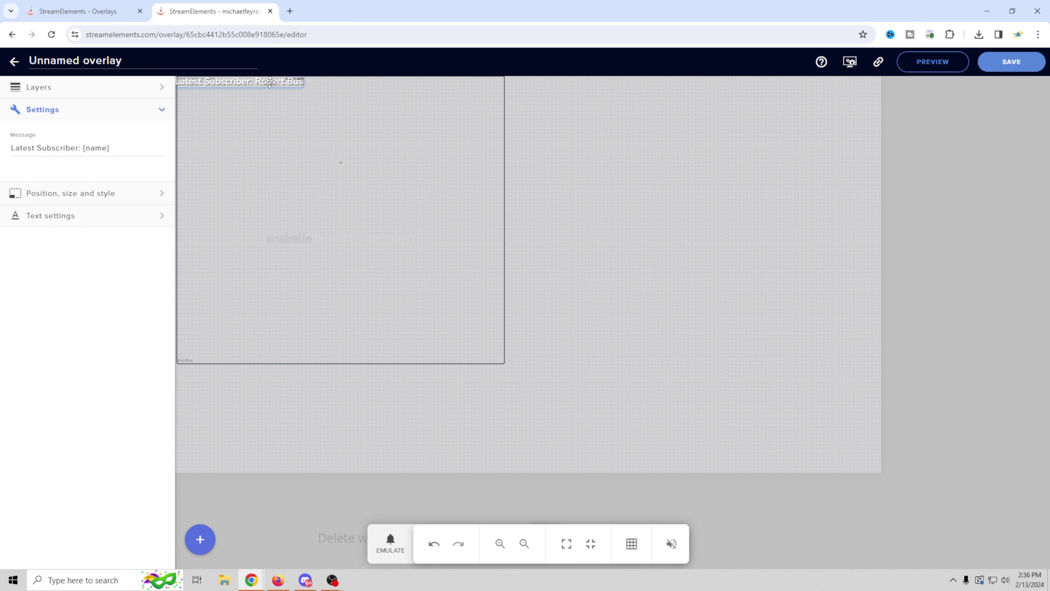
pyautogui.moveTo(300, 81); pyautogui.dragTo(289, 449)
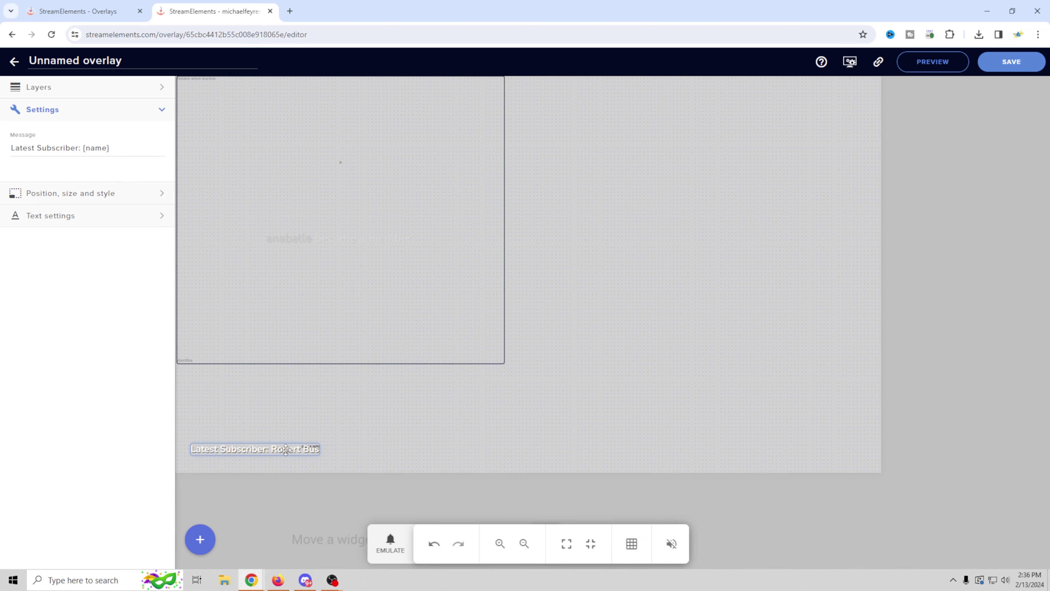
# Add a Latest Tipper label beside Latest Subscriber along the bottom edge.
pyautogui.click(200, 538)
pyautogui.moveTo(292, 301)
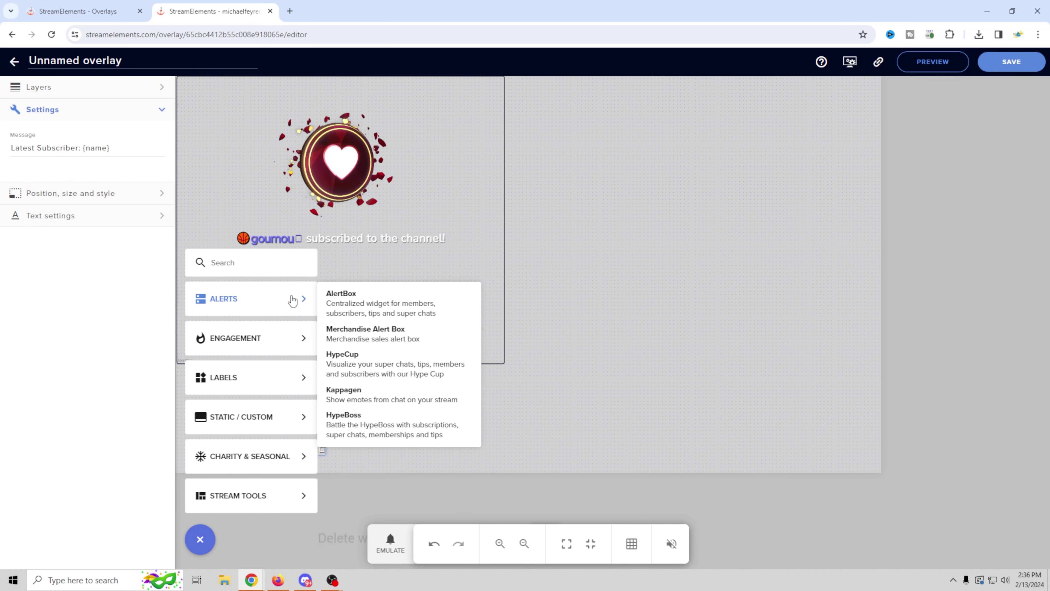
pyautogui.moveTo(238, 391)
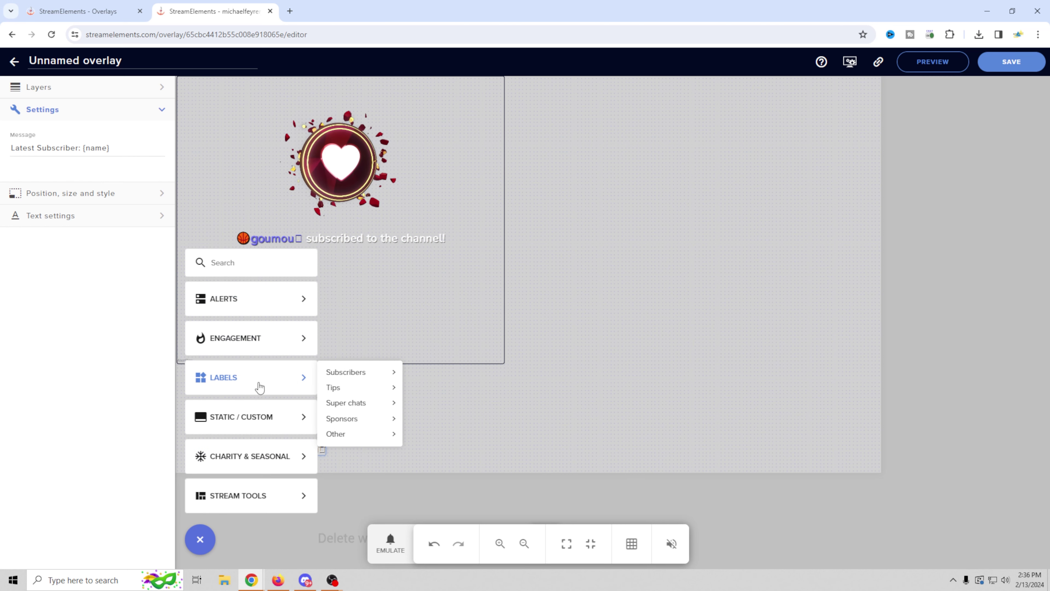
pyautogui.moveTo(359, 377)
pyautogui.moveTo(451, 392)
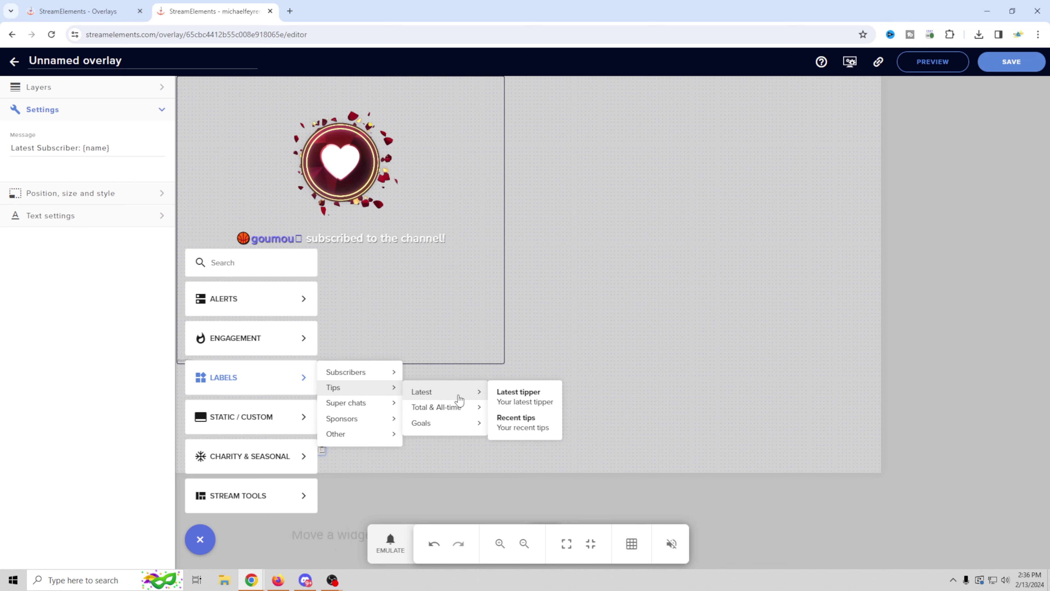
pyautogui.click(525, 398)
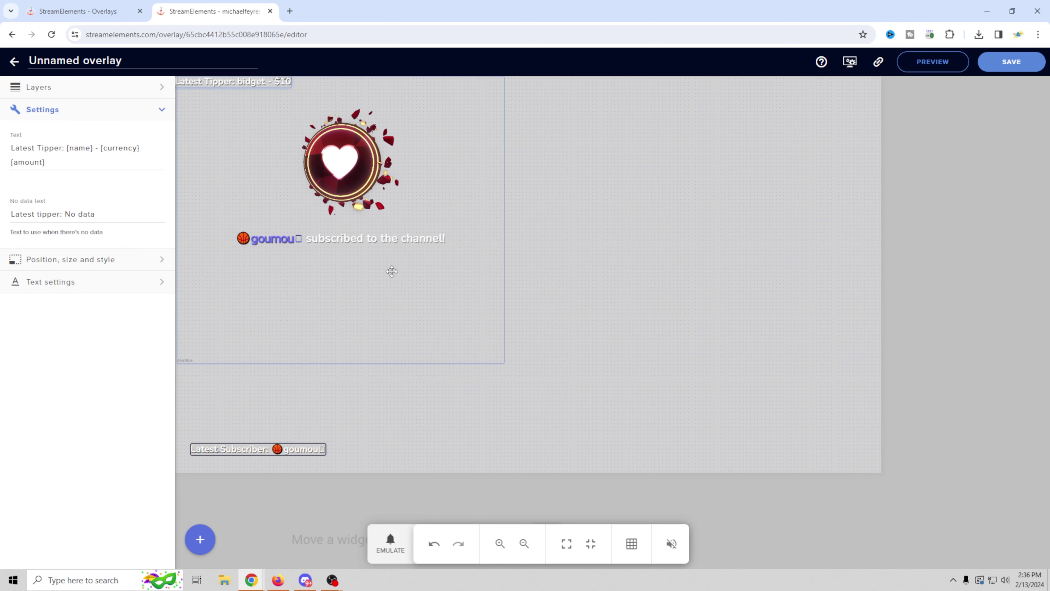
pyautogui.moveTo(234, 80); pyautogui.dragTo(422, 446)
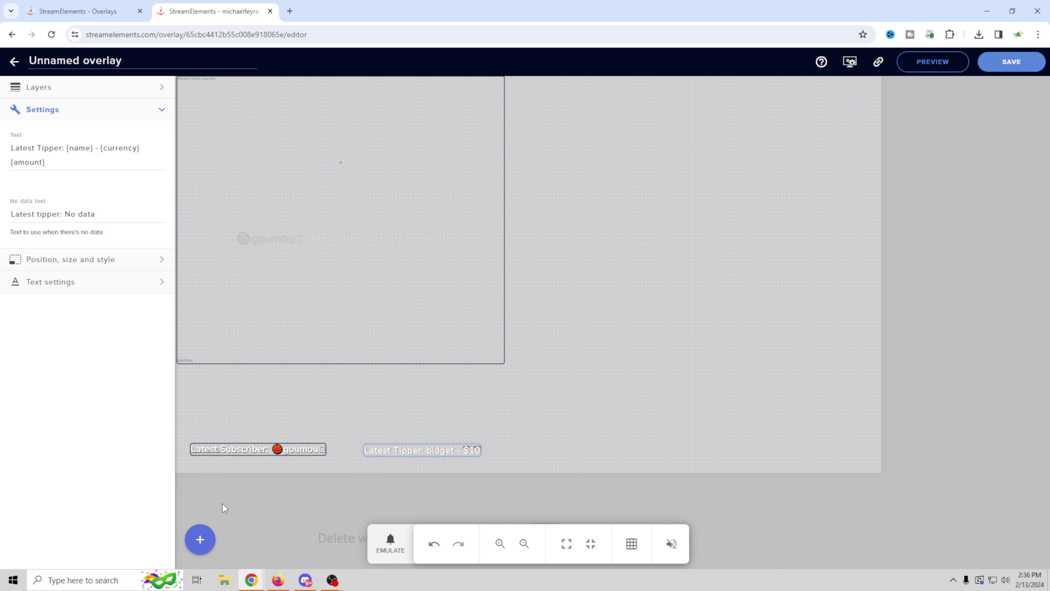
# Add a Latest super chat label beside Latest Tipper.
pyautogui.click(202, 538)
pyautogui.moveTo(234, 309)
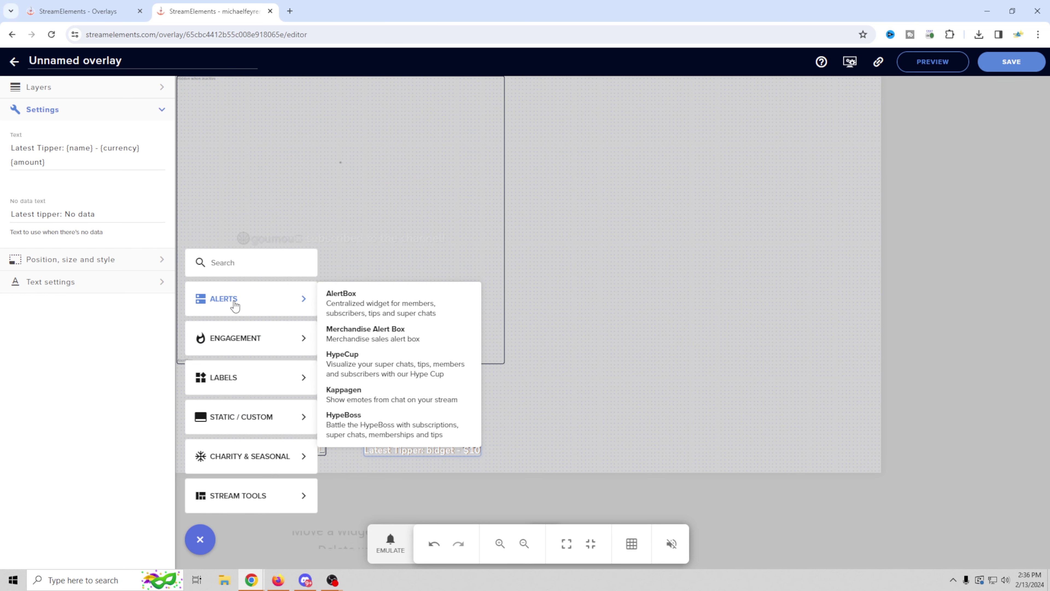
pyautogui.moveTo(228, 383)
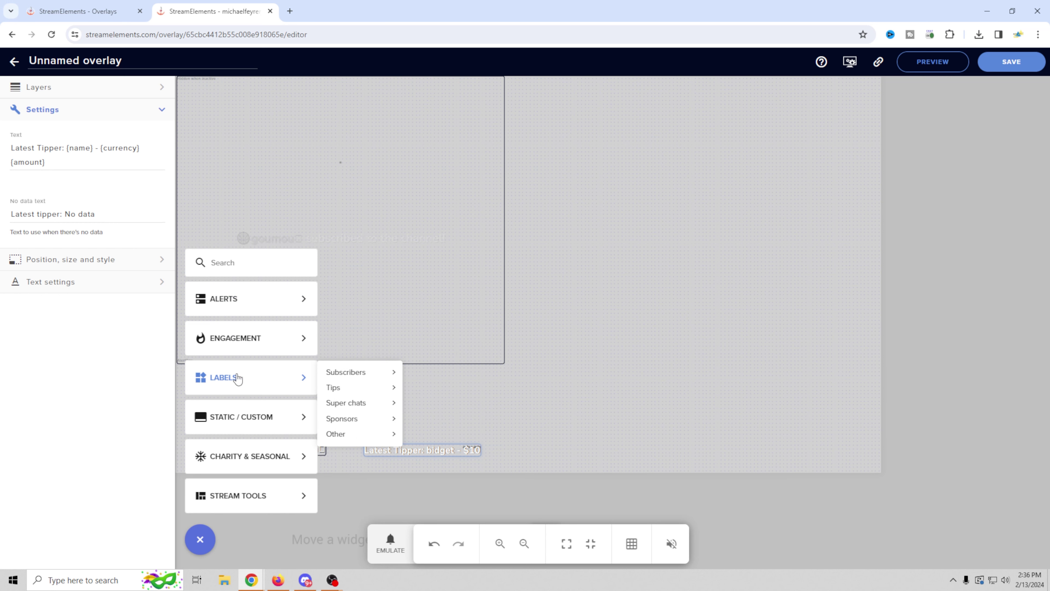
pyautogui.moveTo(380, 403)
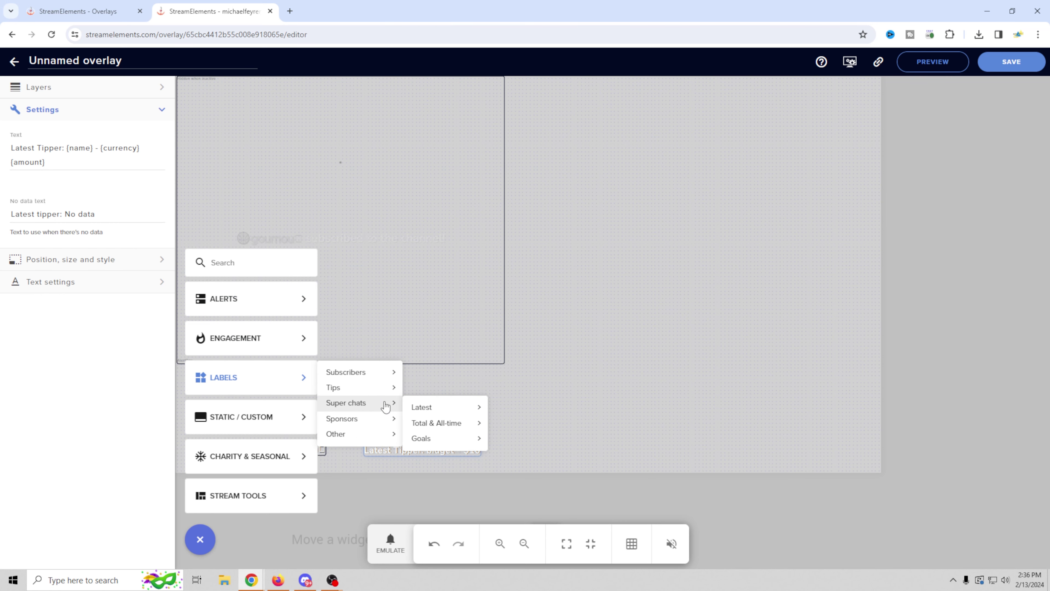
pyautogui.moveTo(439, 413)
pyautogui.click(522, 413)
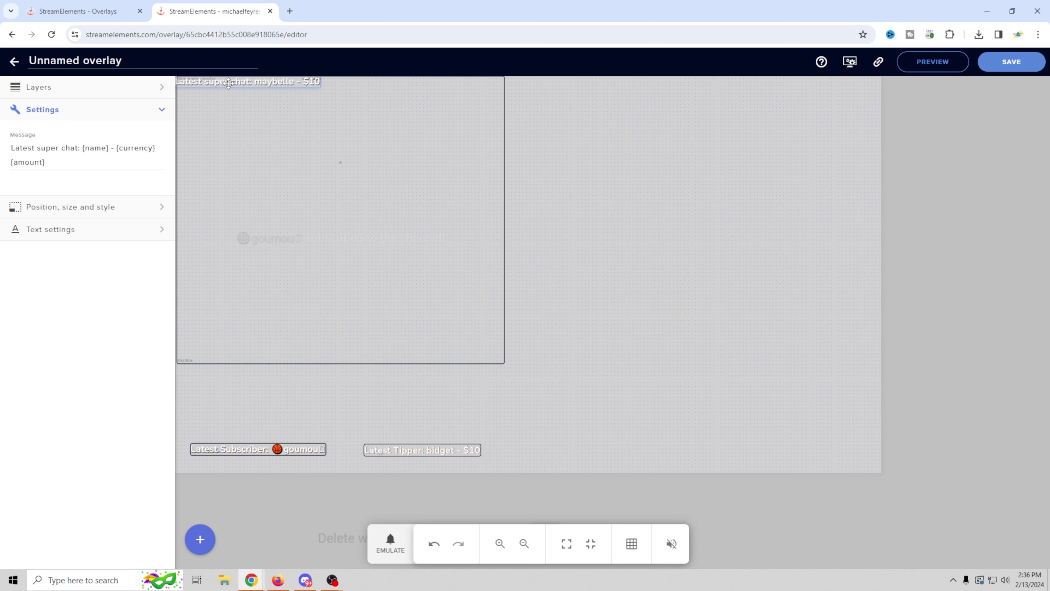
pyautogui.moveTo(230, 81); pyautogui.dragTo(568, 447)
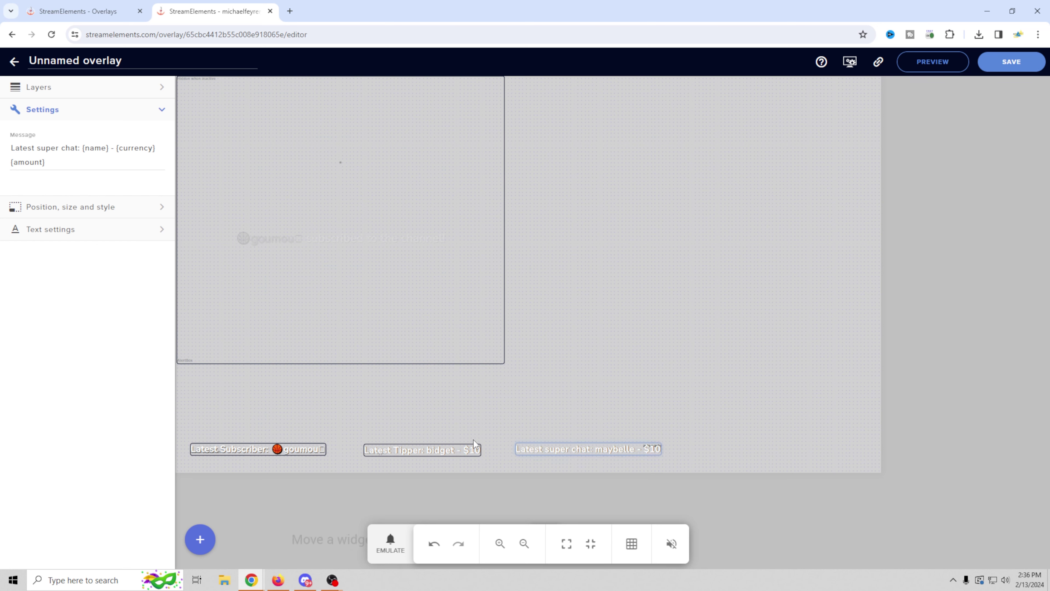
# Add a Latest member label at the bottom-right and even out the row's spacing.
pyautogui.click(200, 540)
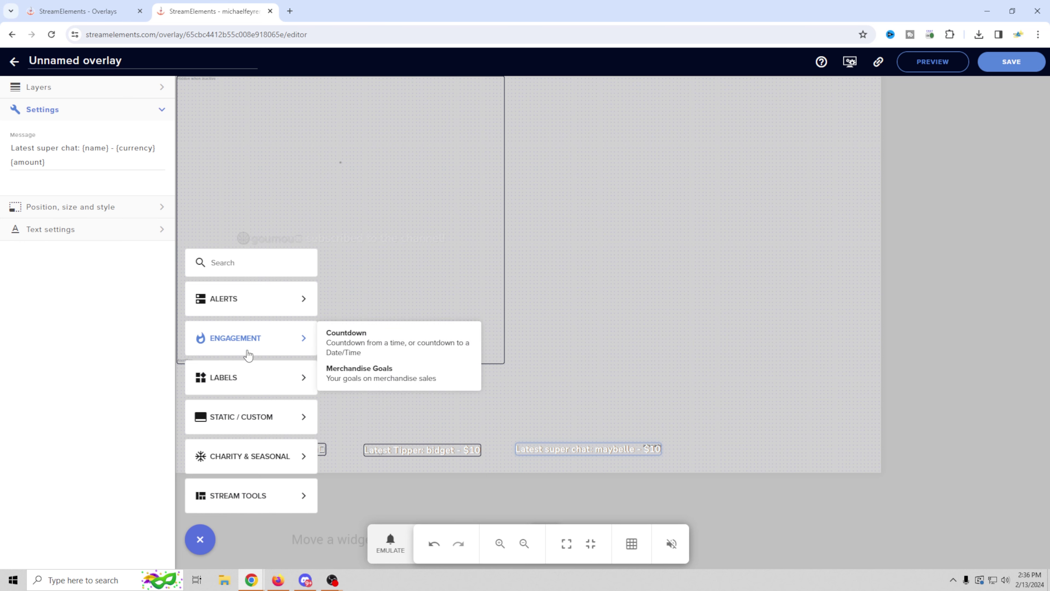
pyautogui.moveTo(237, 382)
pyautogui.moveTo(360, 424)
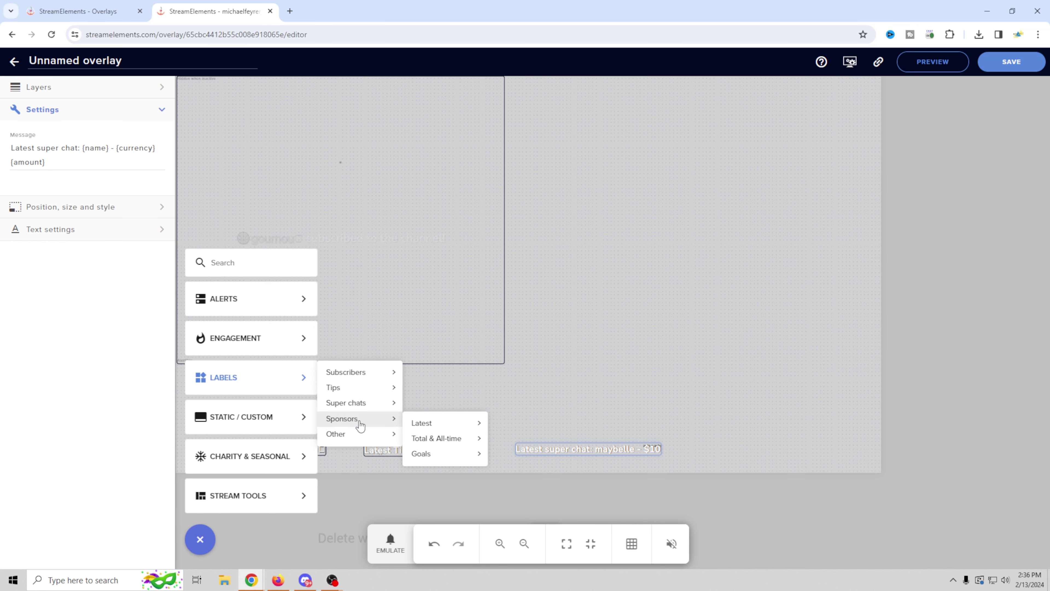
pyautogui.moveTo(449, 428)
pyautogui.click(517, 425)
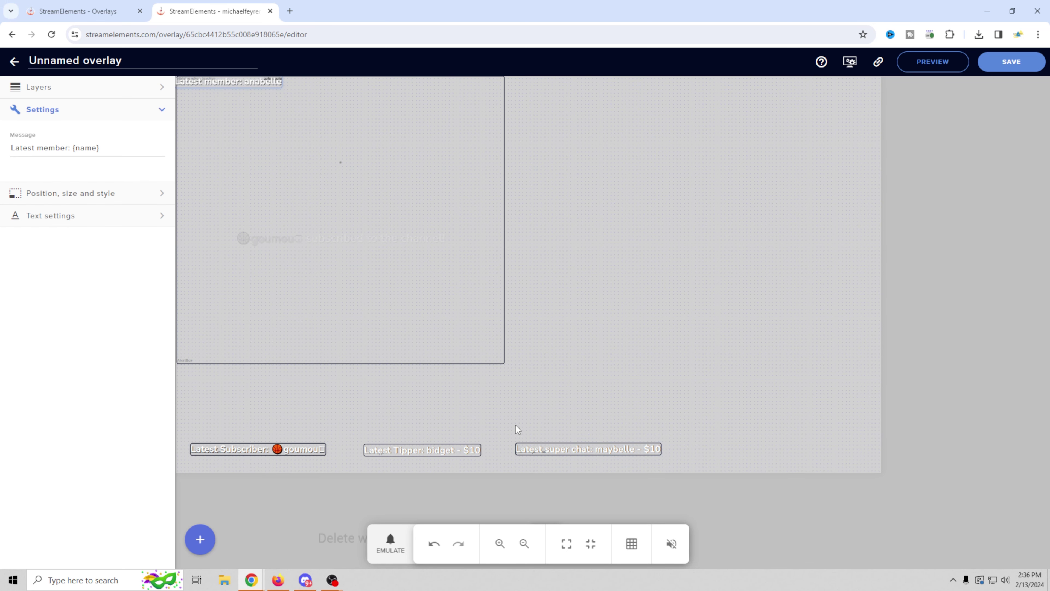
pyautogui.moveTo(232, 82); pyautogui.dragTo(778, 445)
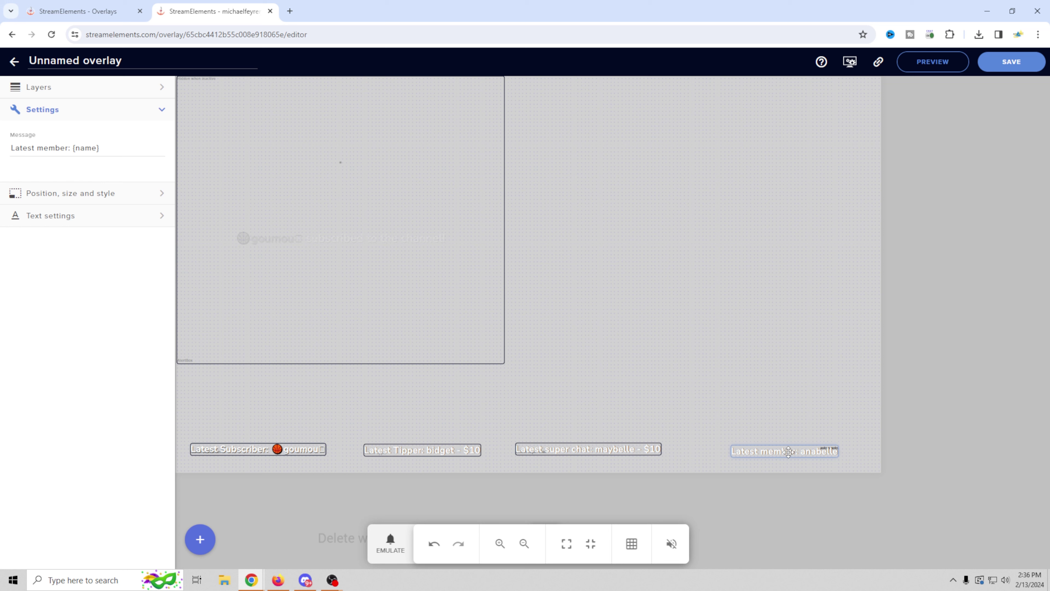
pyautogui.moveTo(616, 447); pyautogui.dragTo(618, 451)
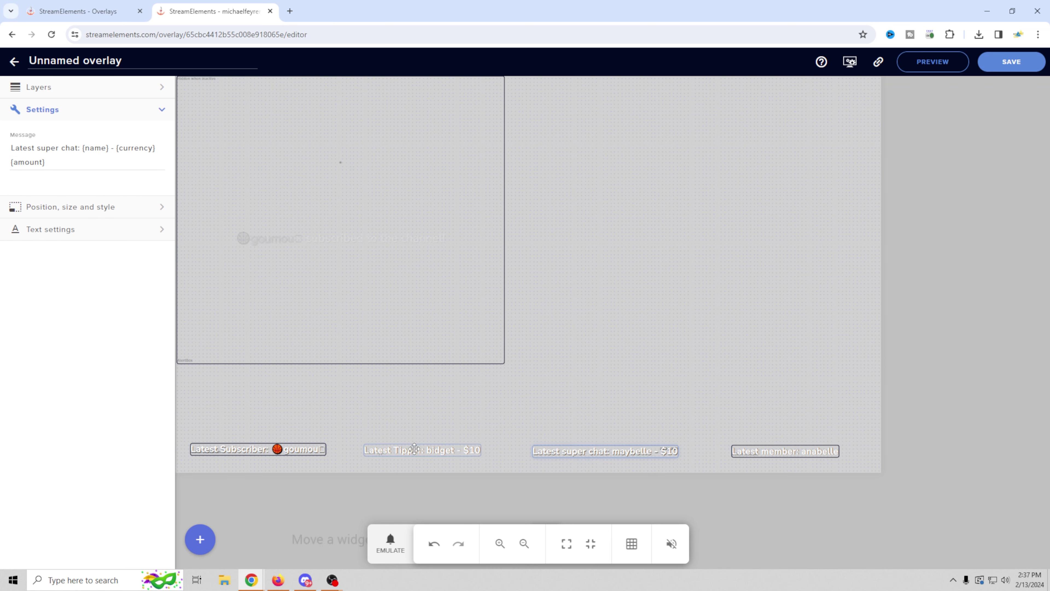
pyautogui.moveTo(414, 449); pyautogui.dragTo(418, 449)
pyautogui.click(200, 539)
pyautogui.moveTo(237, 349)
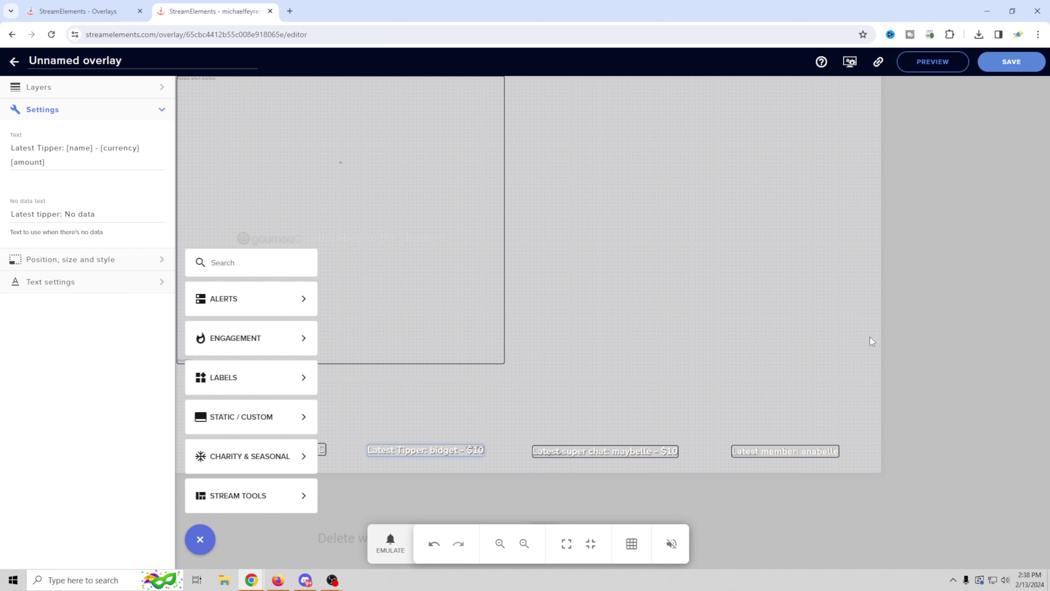
# Save the overlay under the name Alert Tutorial.
pyautogui.click(733, 342)
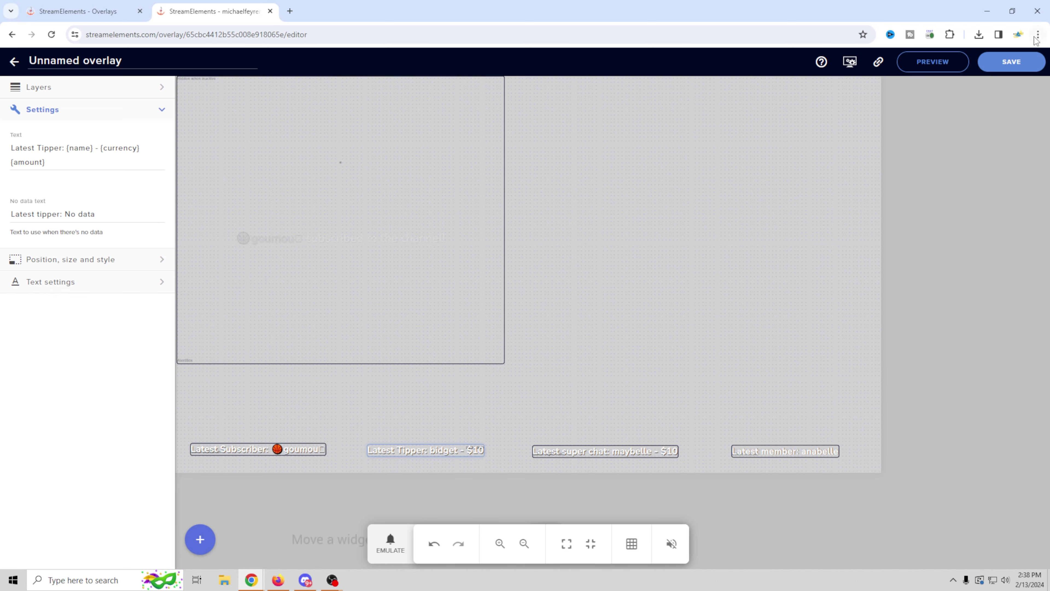
pyautogui.click(1011, 63)
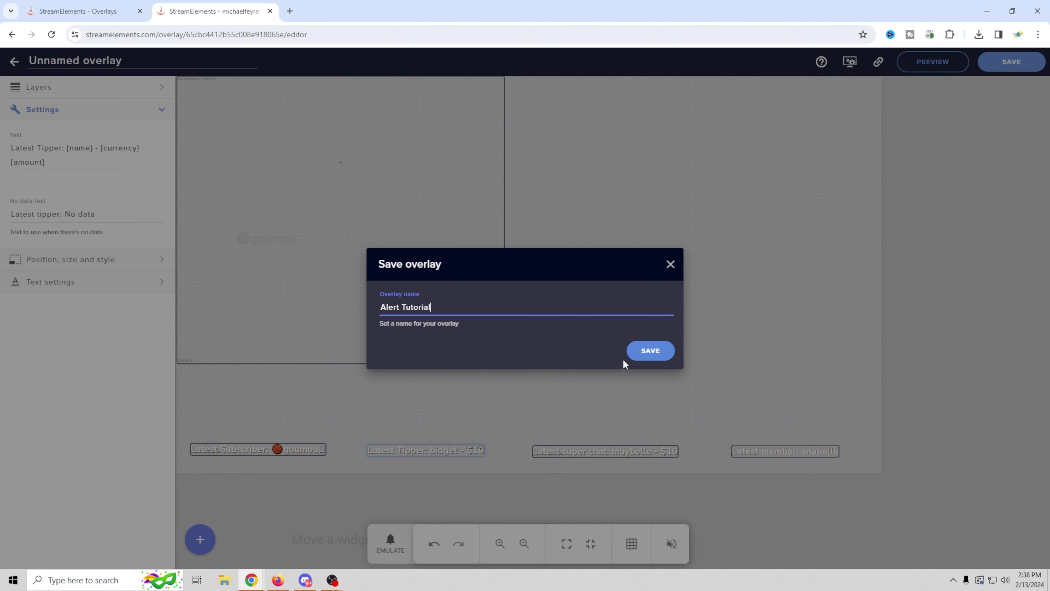
pyautogui.click(644, 353)
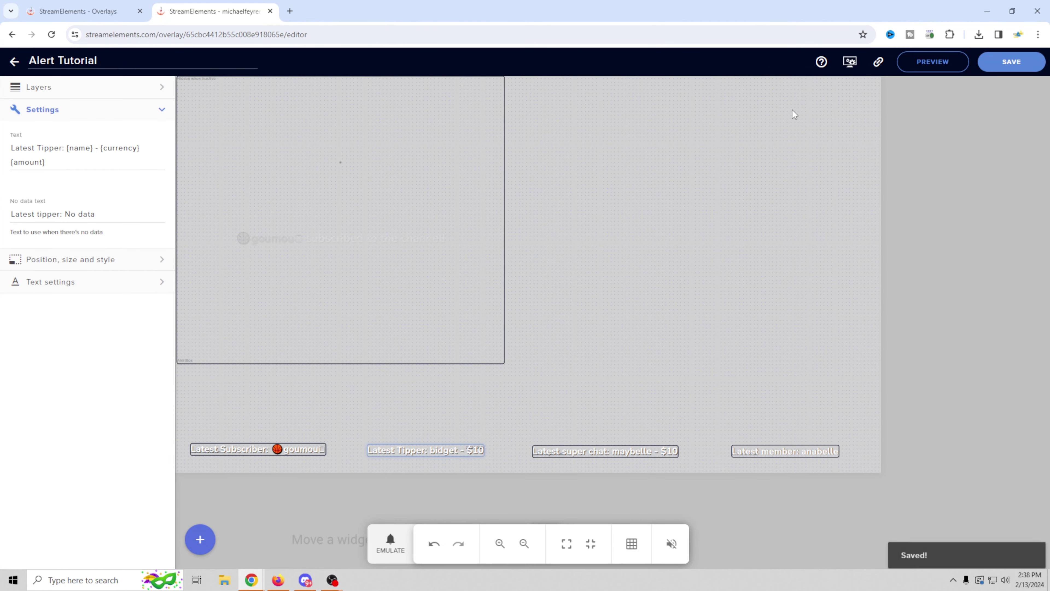
# Copy the Alert Tutorial overlay URL and switch to OBS Studio.
pyautogui.click(879, 62)
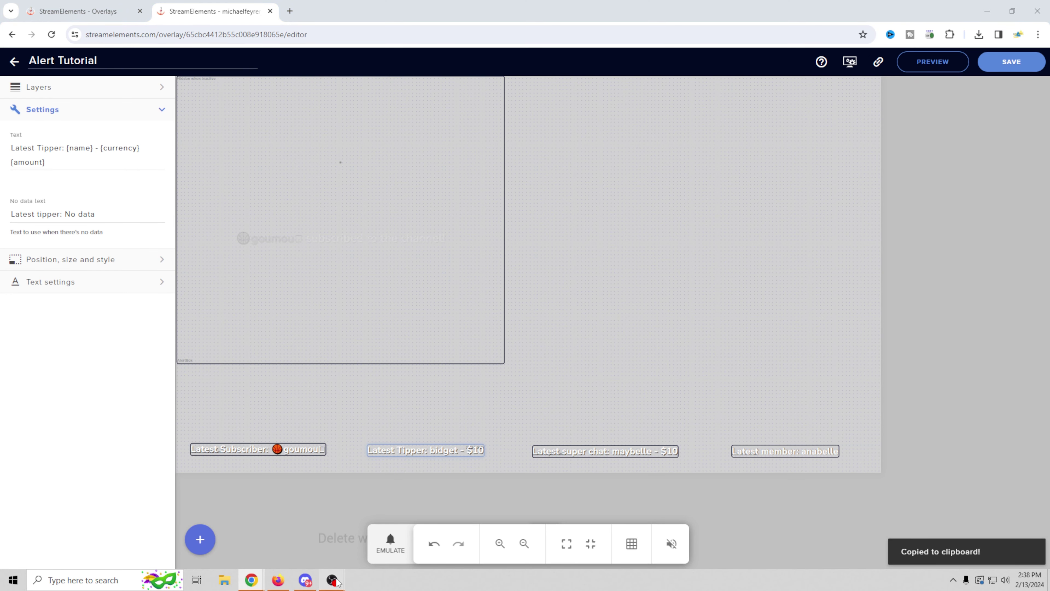
pyautogui.moveTo(337, 580)
pyautogui.click(390, 533)
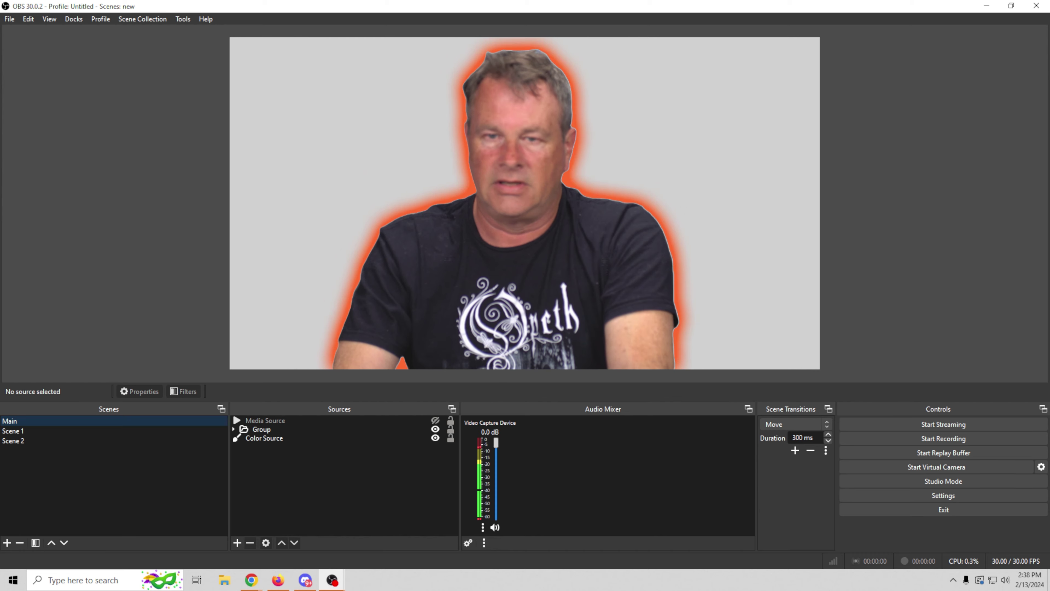
# Create a new OBS scene named Alerts.
pyautogui.click(7, 544)
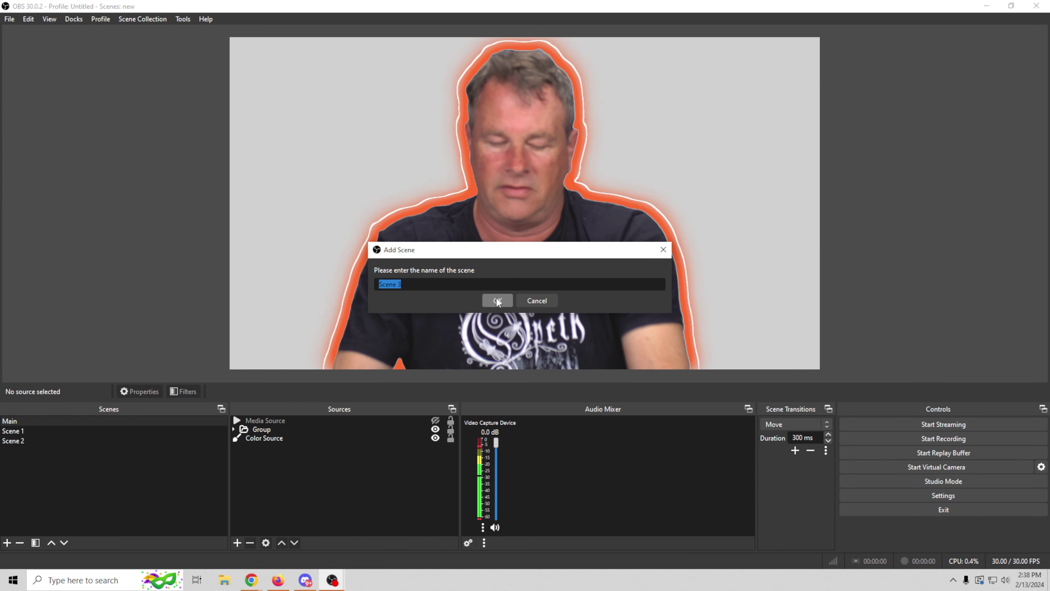
pyautogui.write('Alerts')
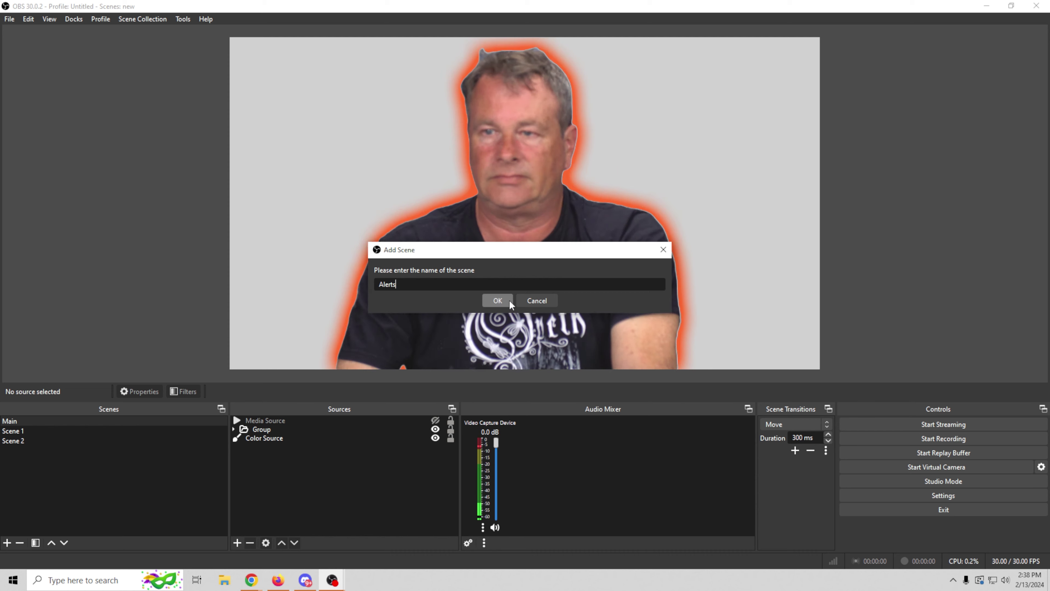
pyautogui.click(509, 302)
# Add a Browser source named 'Alert scene' to the Alerts scene.
pyautogui.click(237, 543)
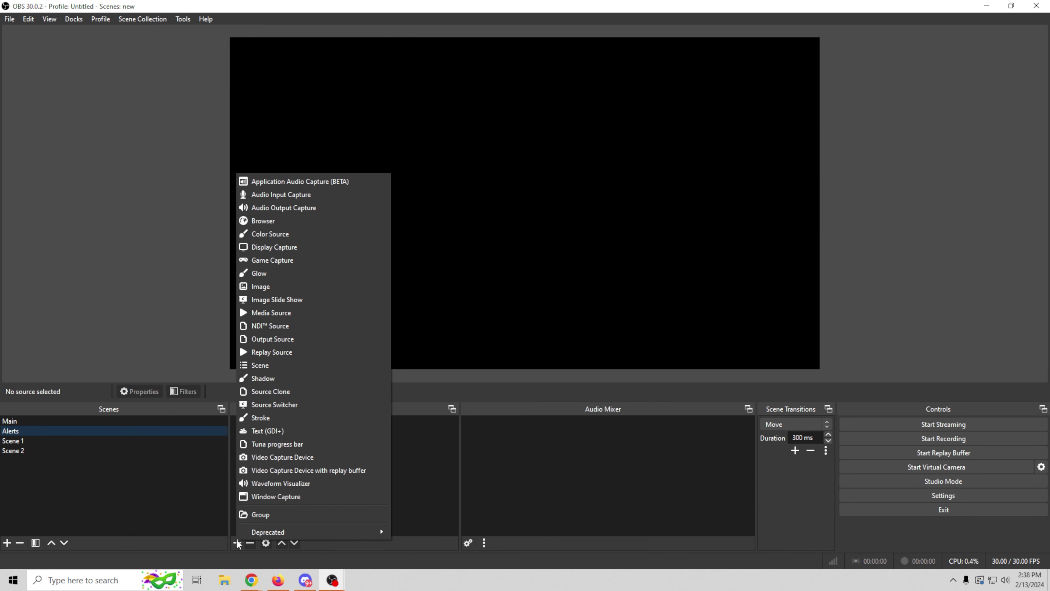
pyautogui.click(287, 223)
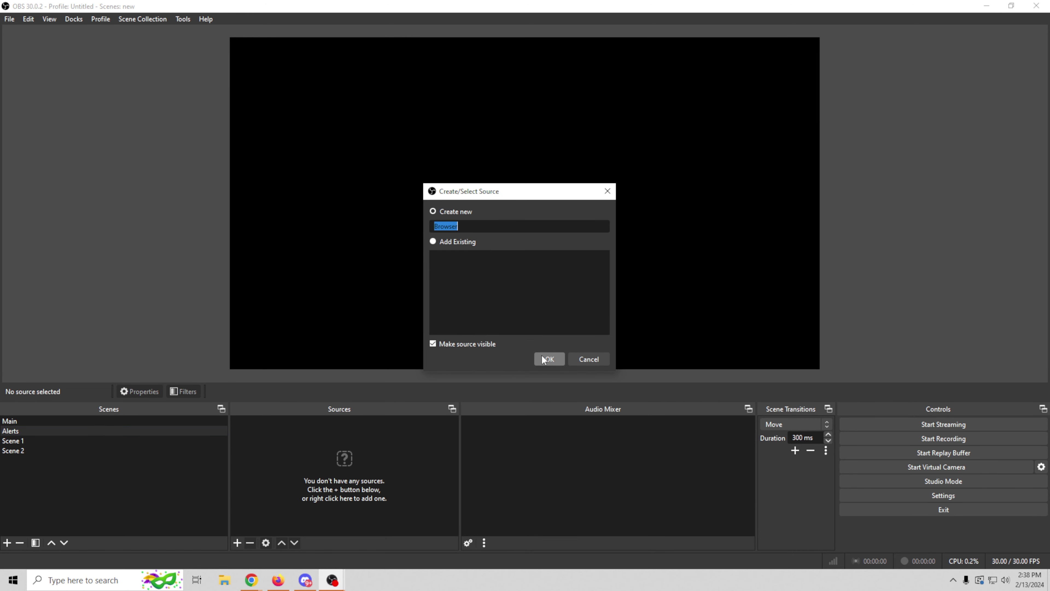
pyautogui.write('Alert scene')
pyautogui.click(549, 358)
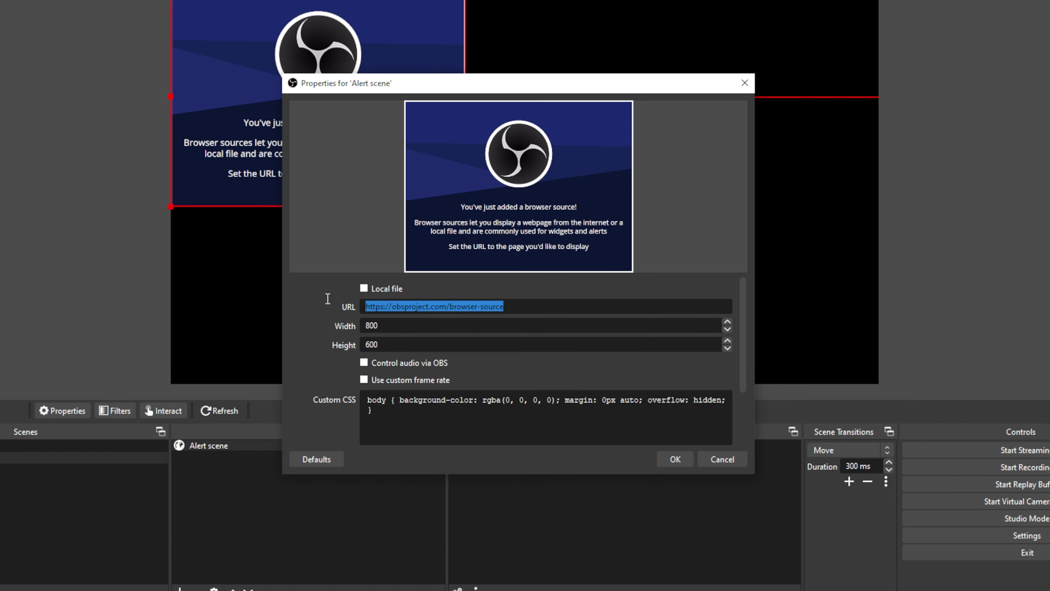
# Set the browser source URL to the copied StreamElements overlay address.
pyautogui.hotkey('ctrl', 'v')
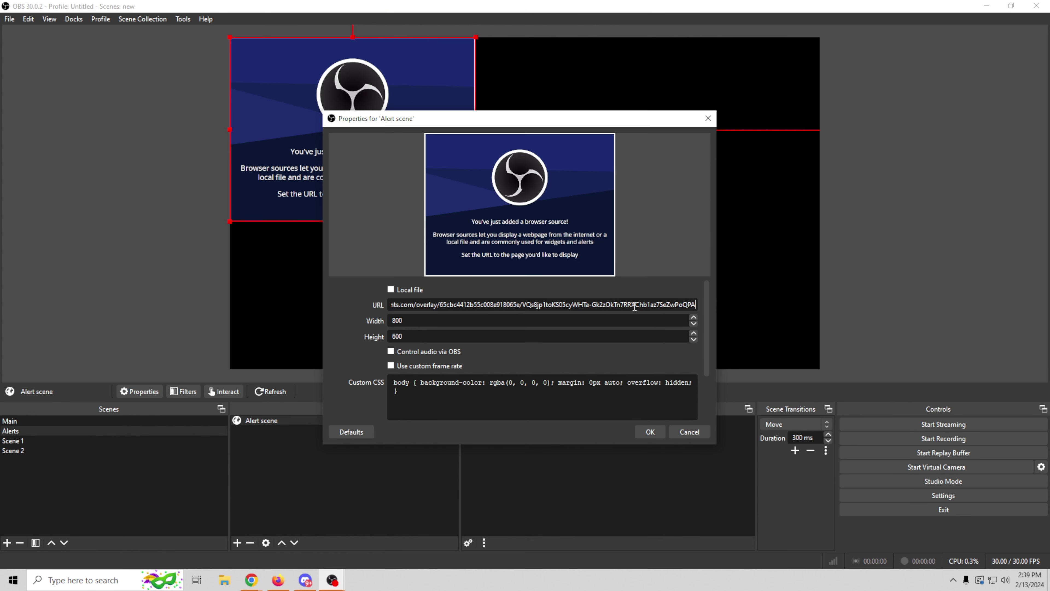
pyautogui.moveTo(251, 583)
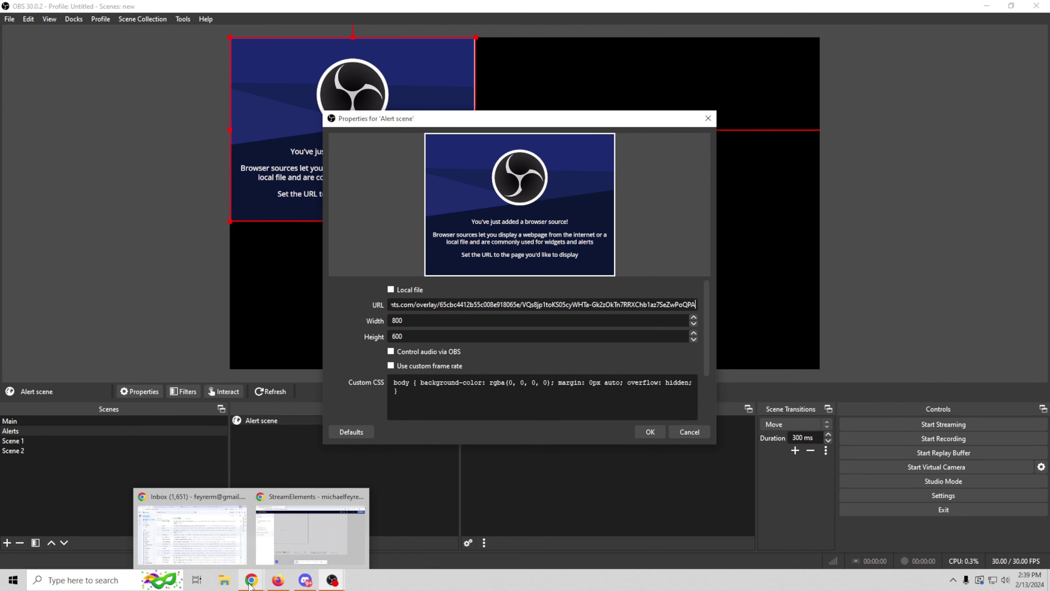
pyautogui.click(308, 533)
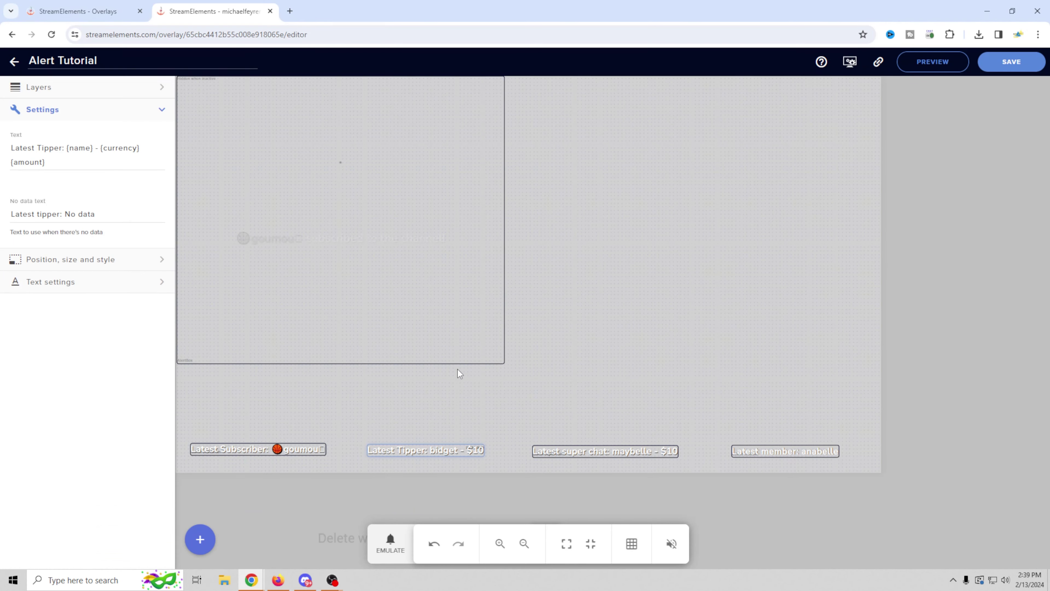
pyautogui.click(878, 63)
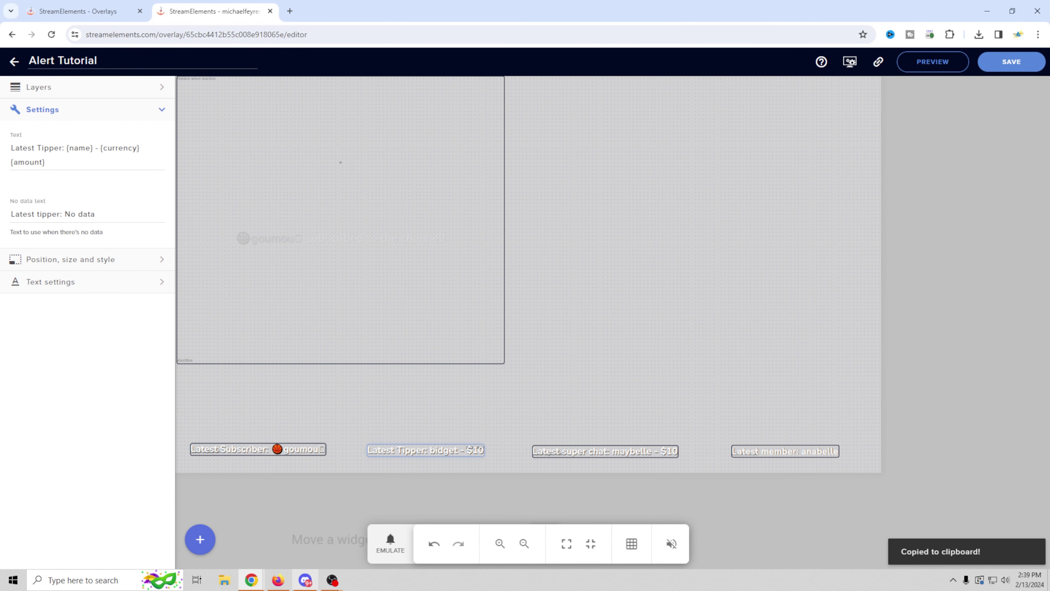
pyautogui.moveTo(334, 581)
pyautogui.click(369, 533)
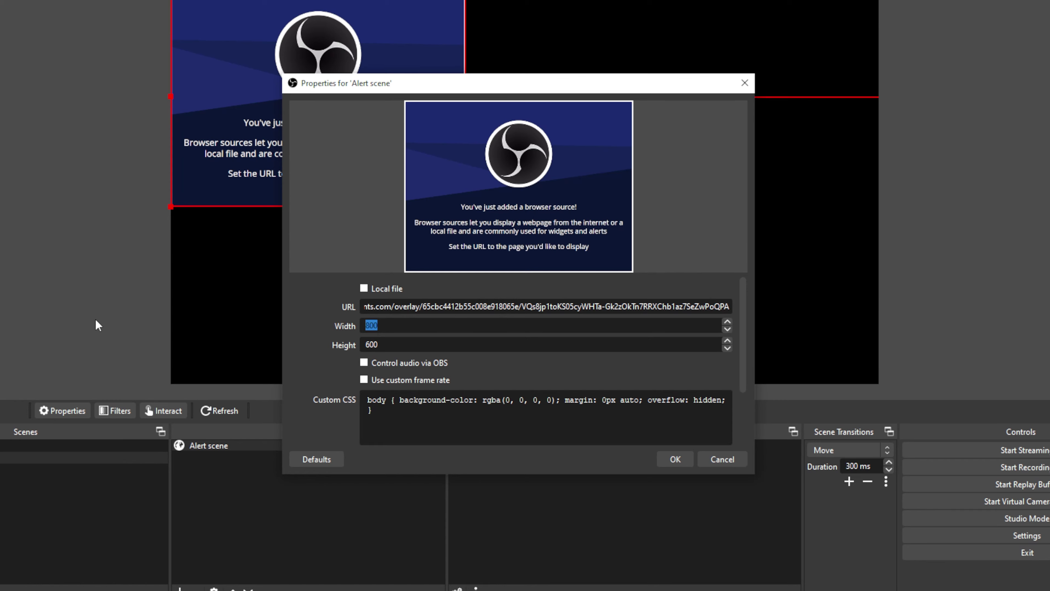
# Set the source to 1920x1080 with Control audio via OBS enabled, and confirm.
pyautogui.write('1920')
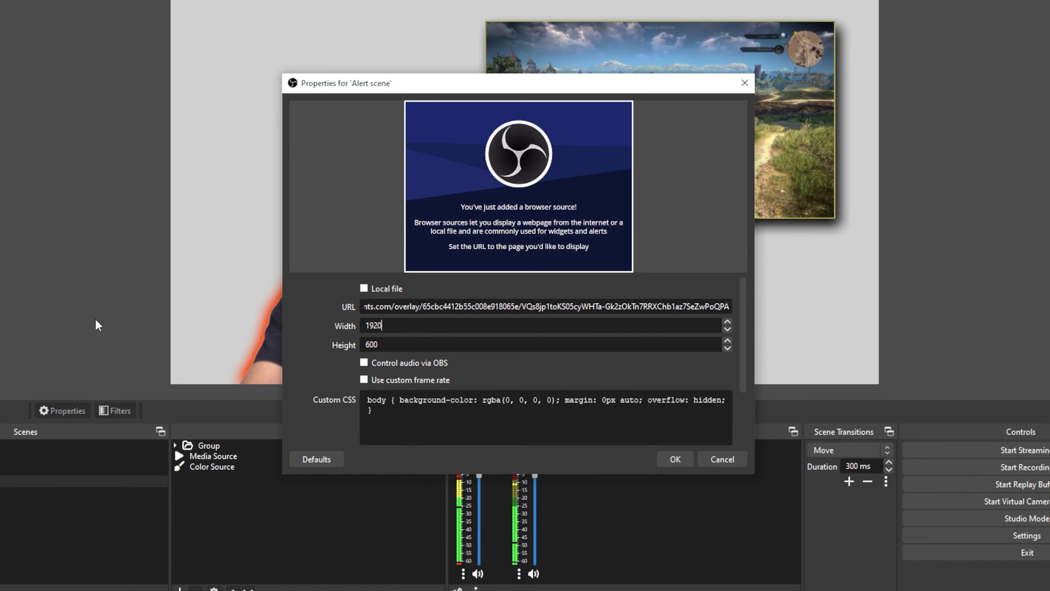
pyautogui.doubleClick(395, 344)
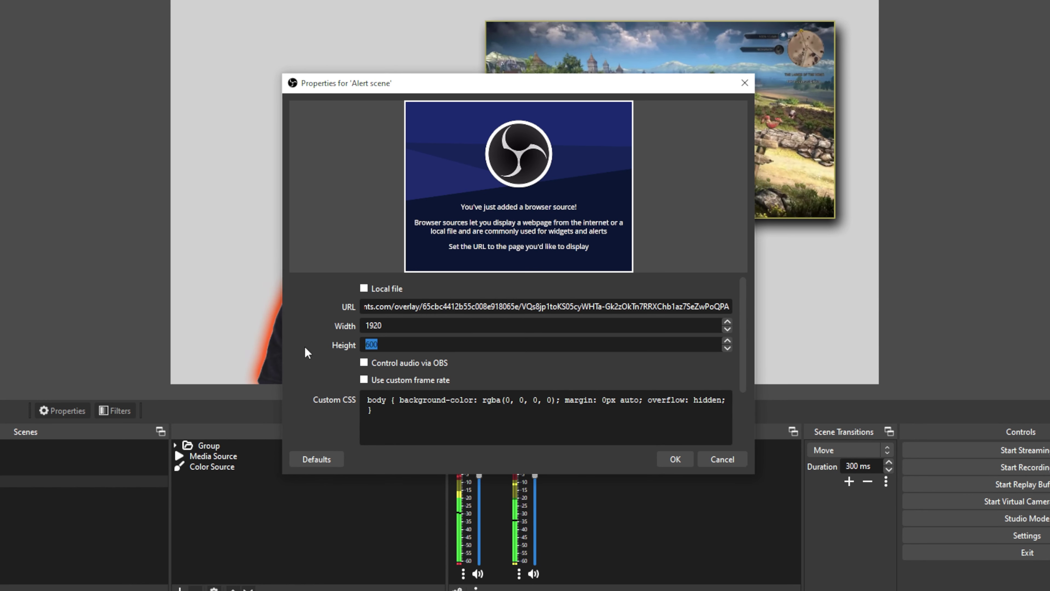
pyautogui.write('1080')
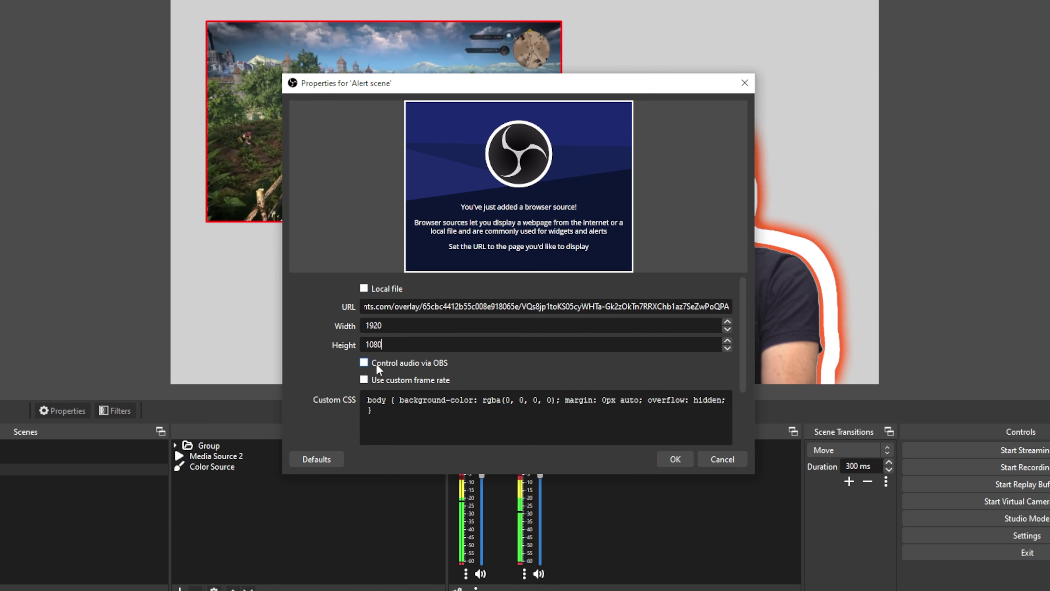
pyautogui.click(363, 363)
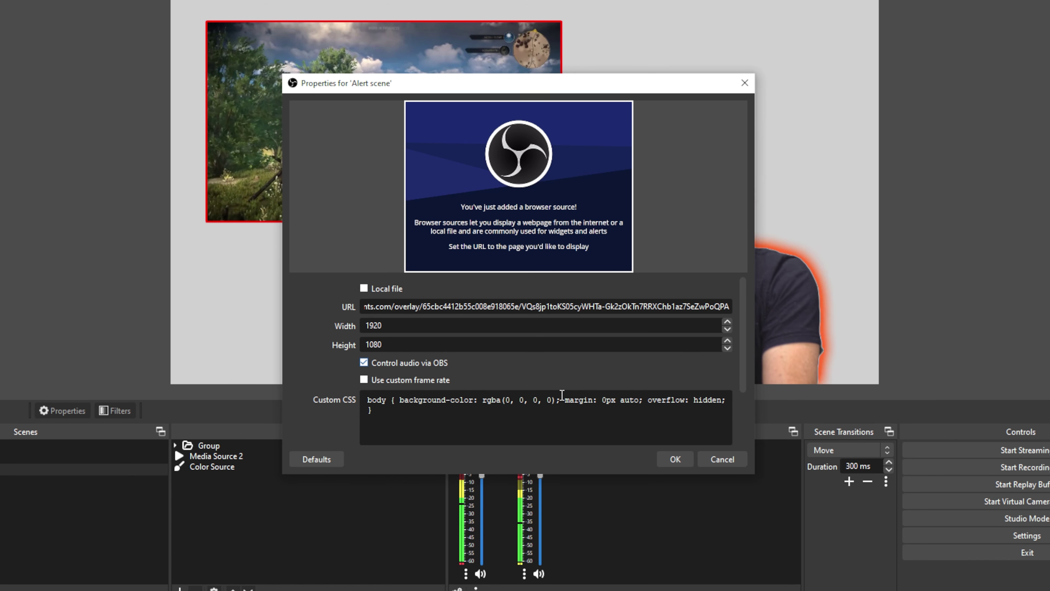
pyautogui.click(670, 457)
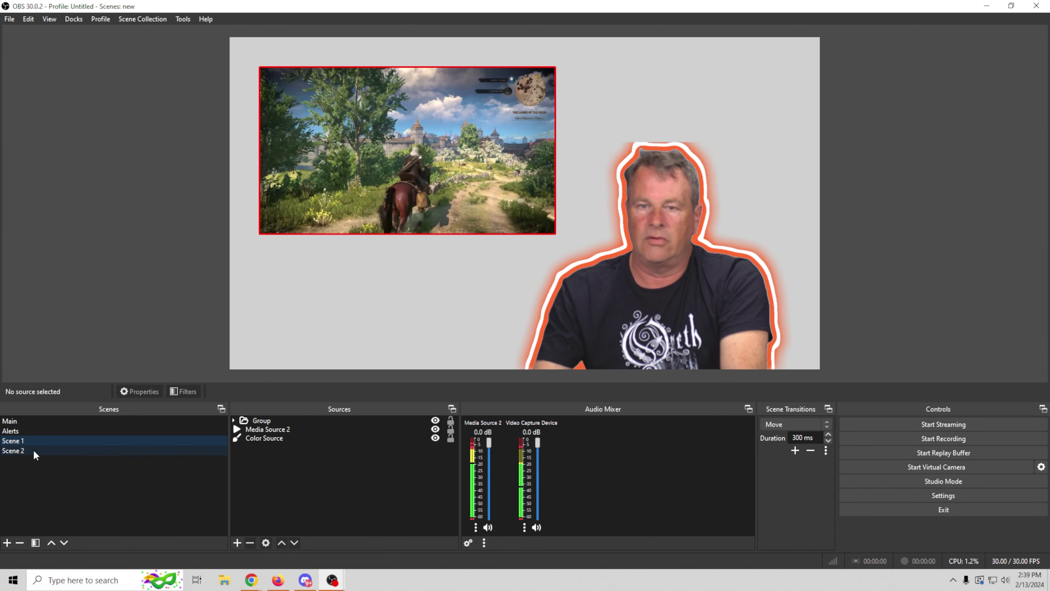
# Move Alerts to the bottom of the scene list and nest it in Main.
pyautogui.click(23, 429)
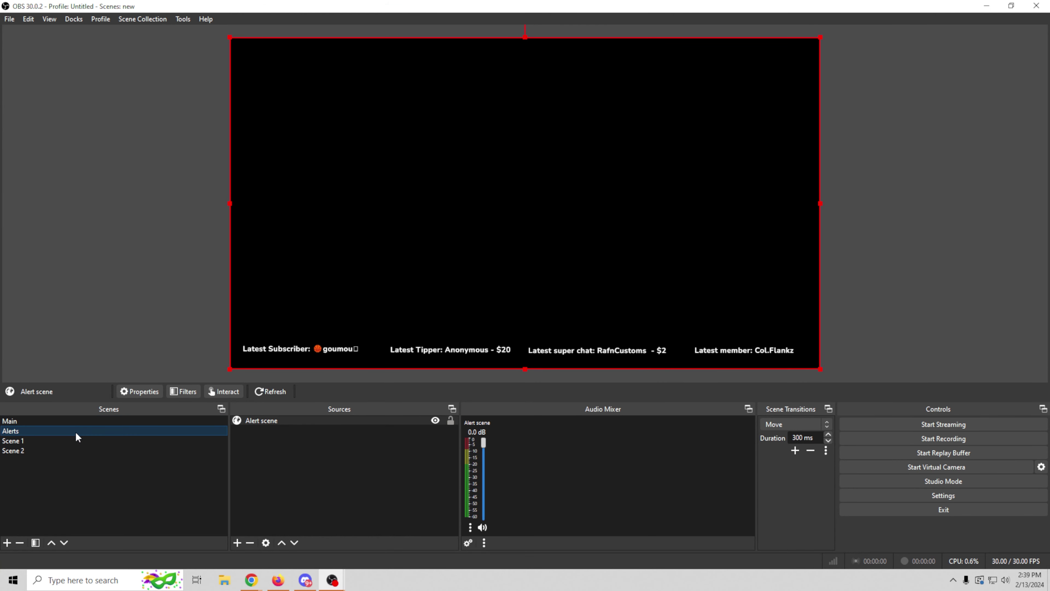
pyautogui.moveTo(76, 432); pyautogui.dragTo(76, 470)
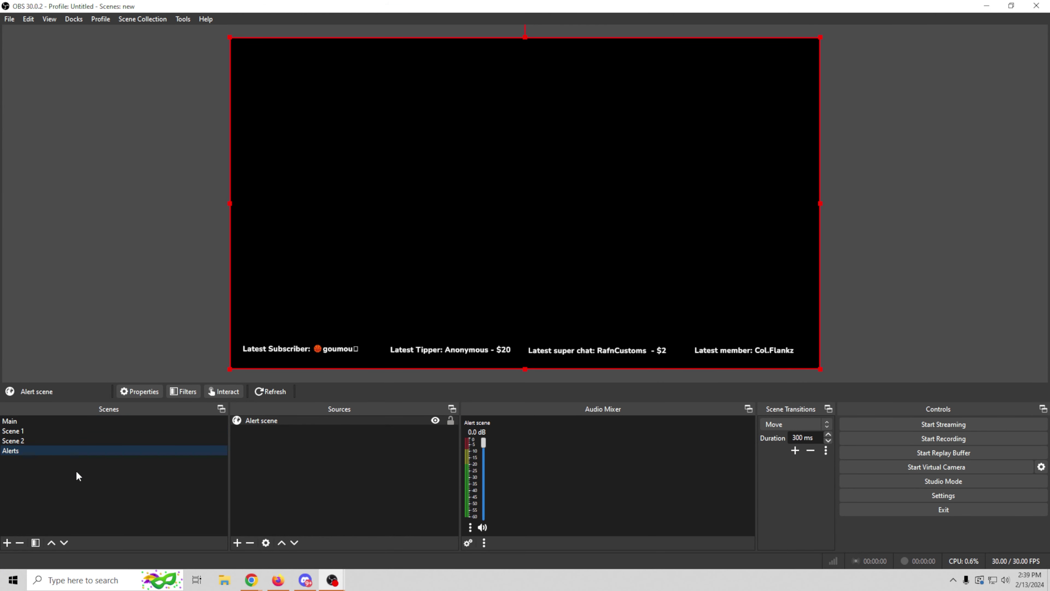
pyautogui.click(31, 420)
pyautogui.click(236, 544)
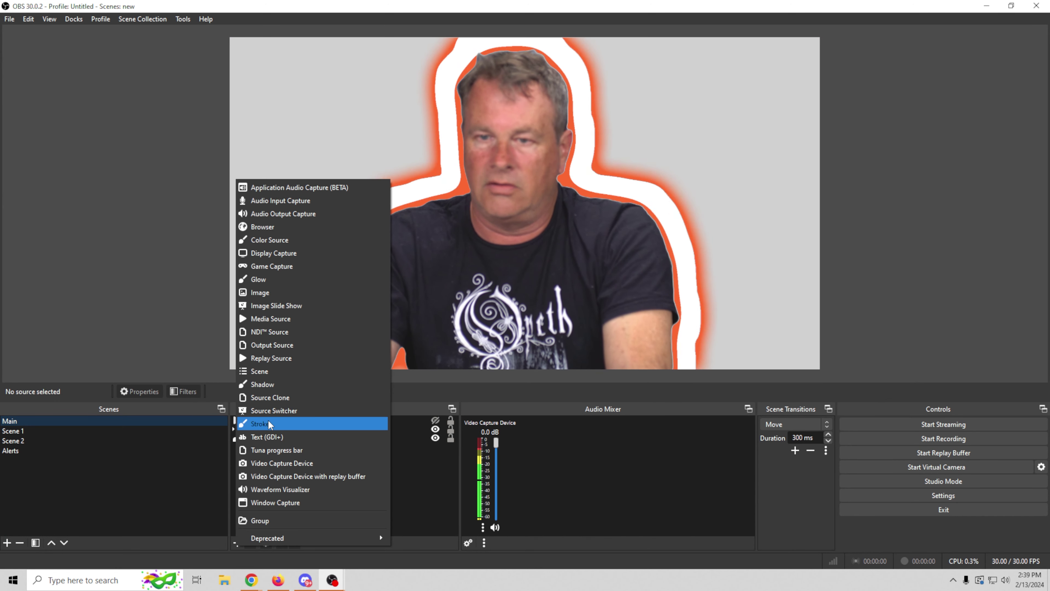
pyautogui.click(283, 371)
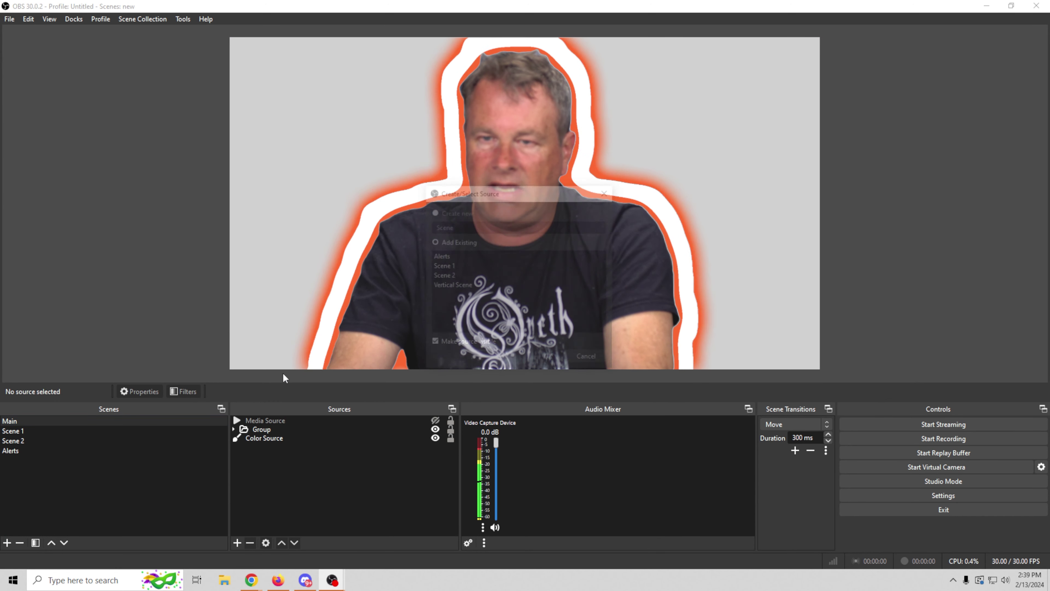
pyautogui.click(447, 256)
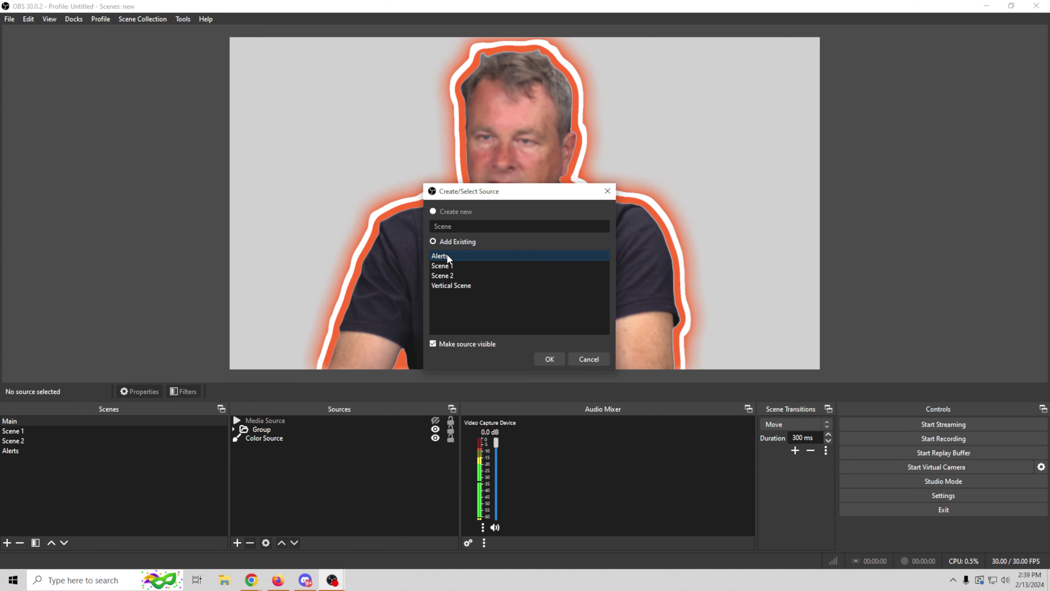
pyautogui.click(549, 359)
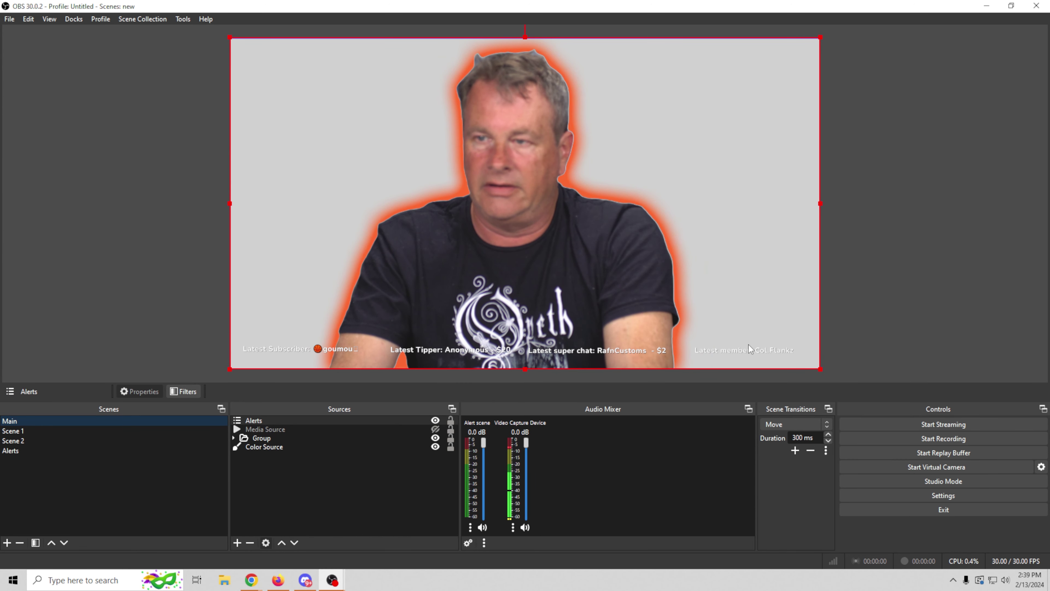
# Nest the existing Alerts scene as a source in Scene 1.
pyautogui.click(31, 431)
pyautogui.click(237, 543)
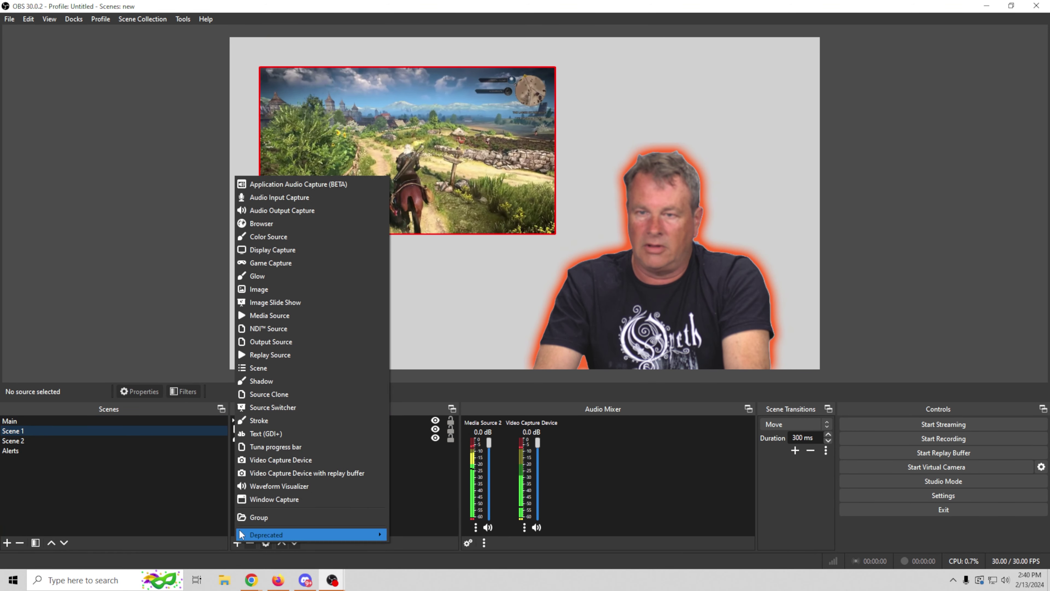
pyautogui.click(267, 368)
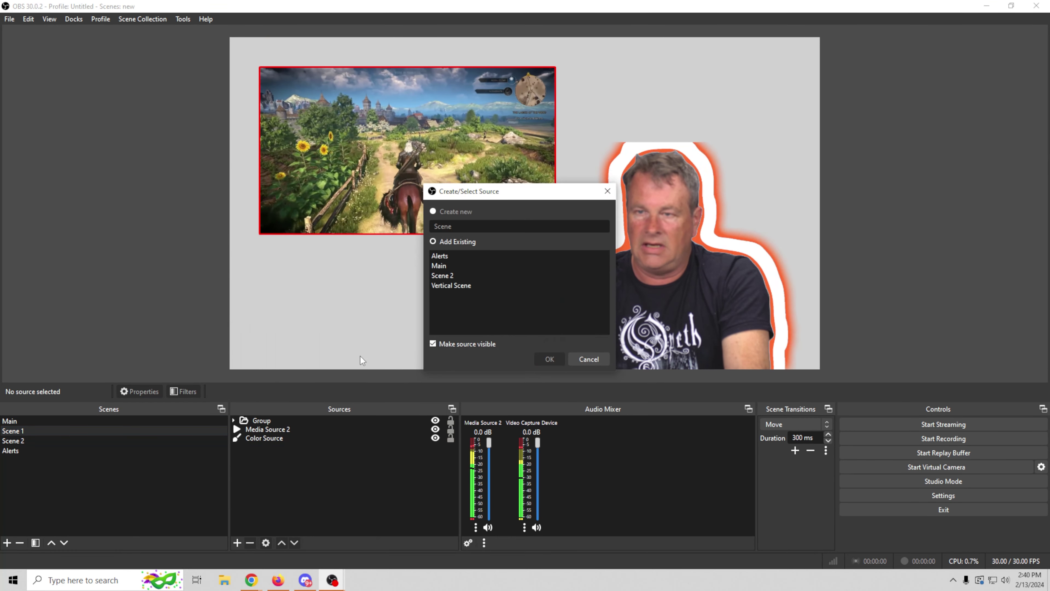
pyautogui.click(452, 256)
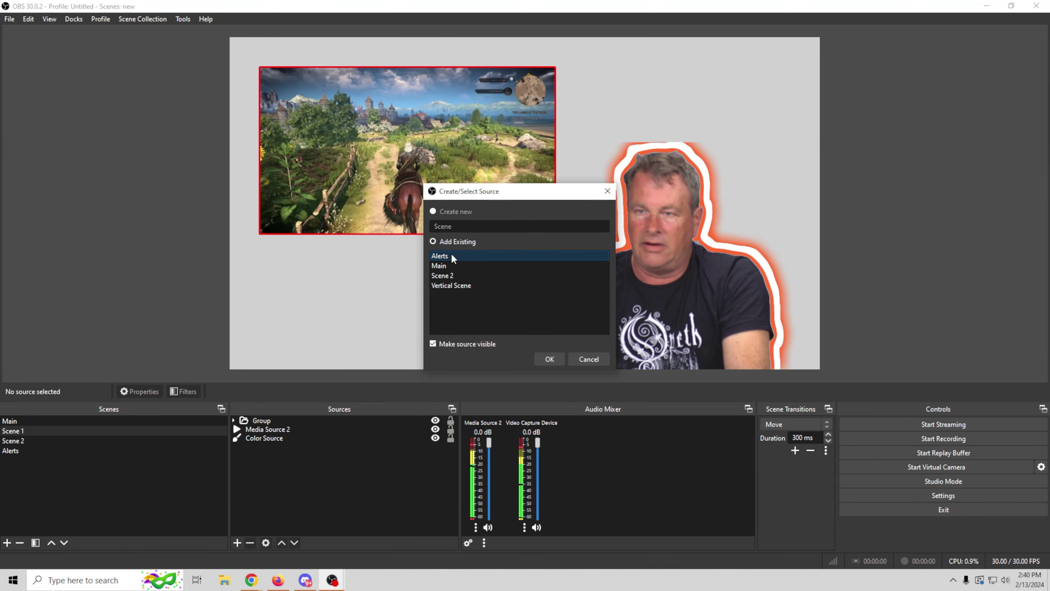
pyautogui.click(548, 357)
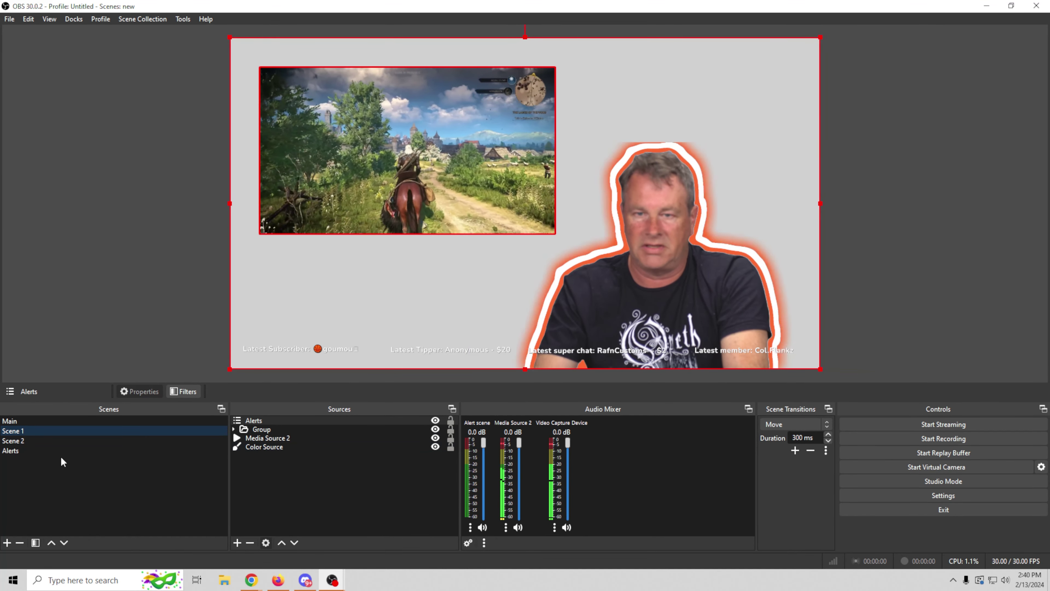
# Nest the Alerts scene in Scene 2, then return to the StreamElements editor.
pyautogui.click(60, 440)
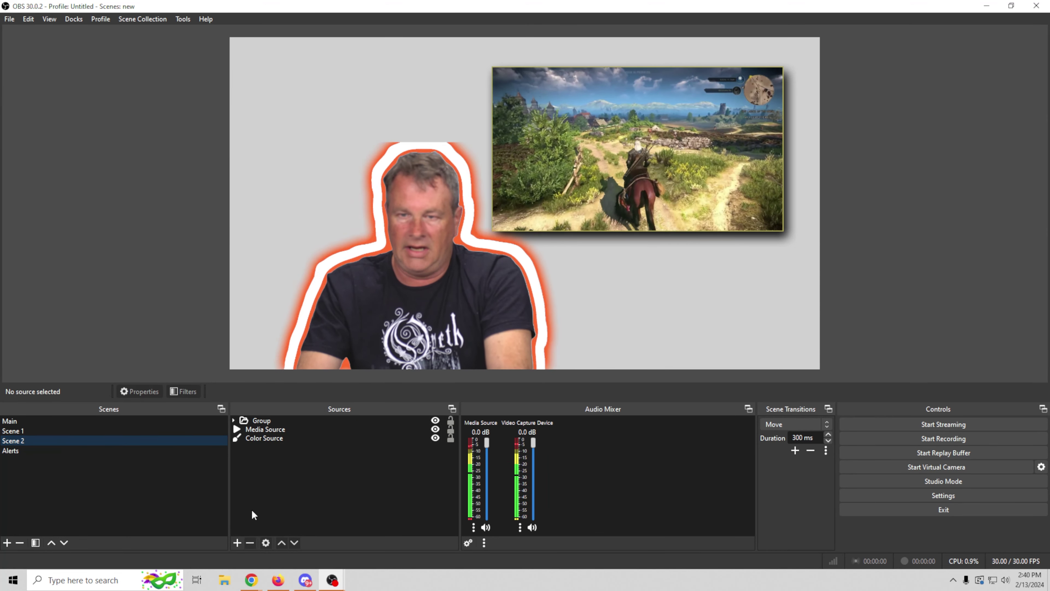
pyautogui.click(237, 542)
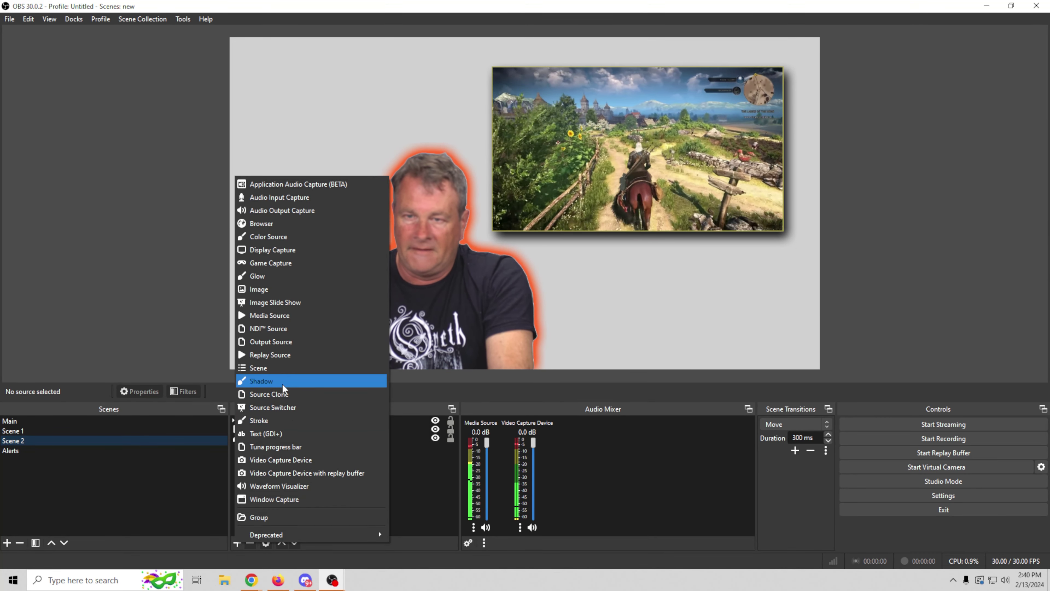
pyautogui.click(259, 368)
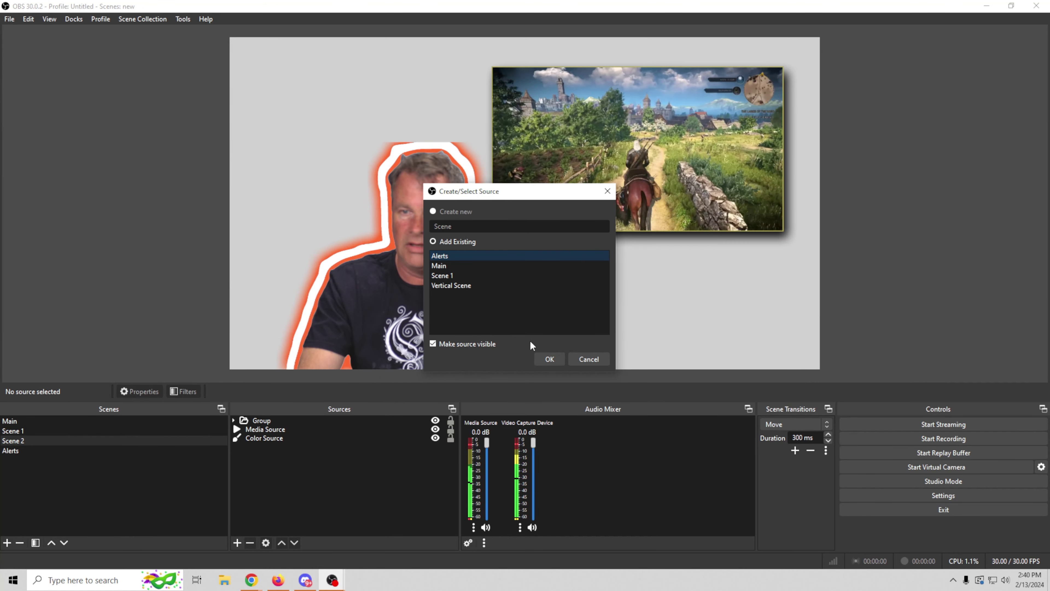
pyautogui.click(549, 358)
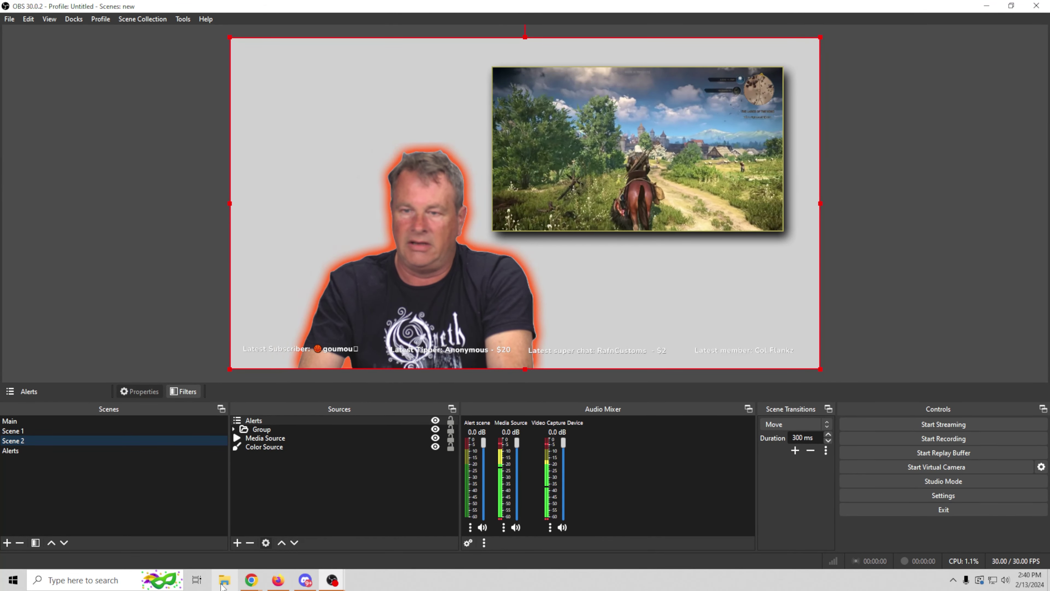
pyautogui.click(251, 579)
pyautogui.click(290, 551)
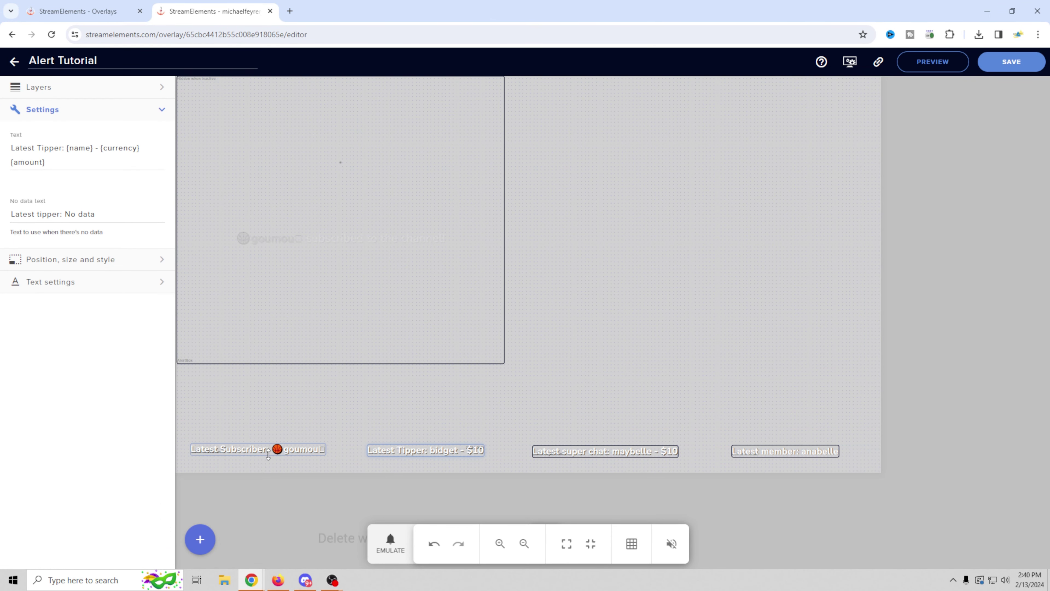
# Change the Latest Subscriber label text colour to black.
pyautogui.click(256, 448)
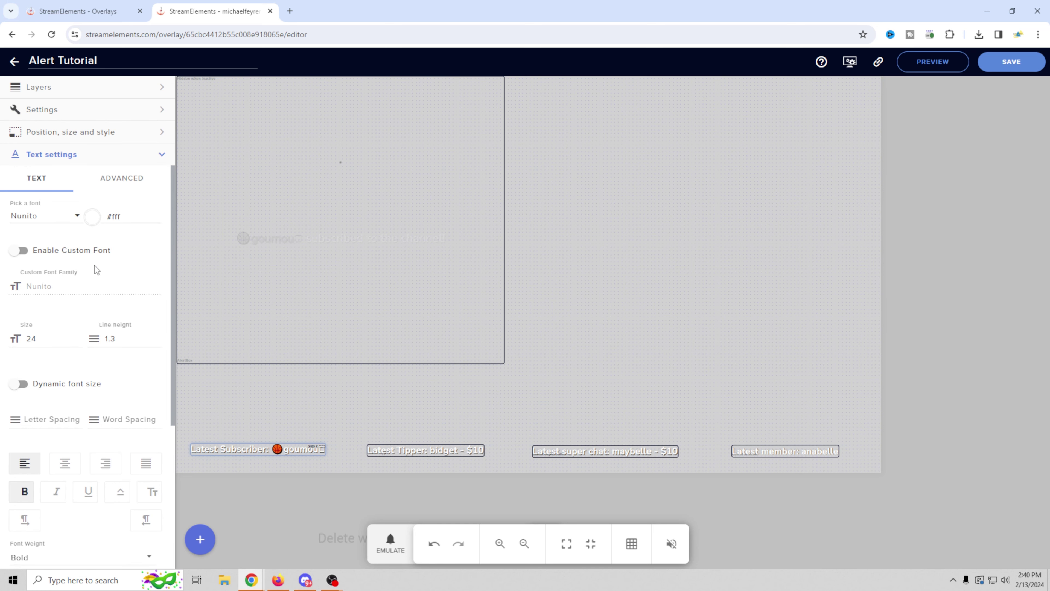
pyautogui.click(92, 218)
pyautogui.moveTo(84, 246); pyautogui.dragTo(52, 318)
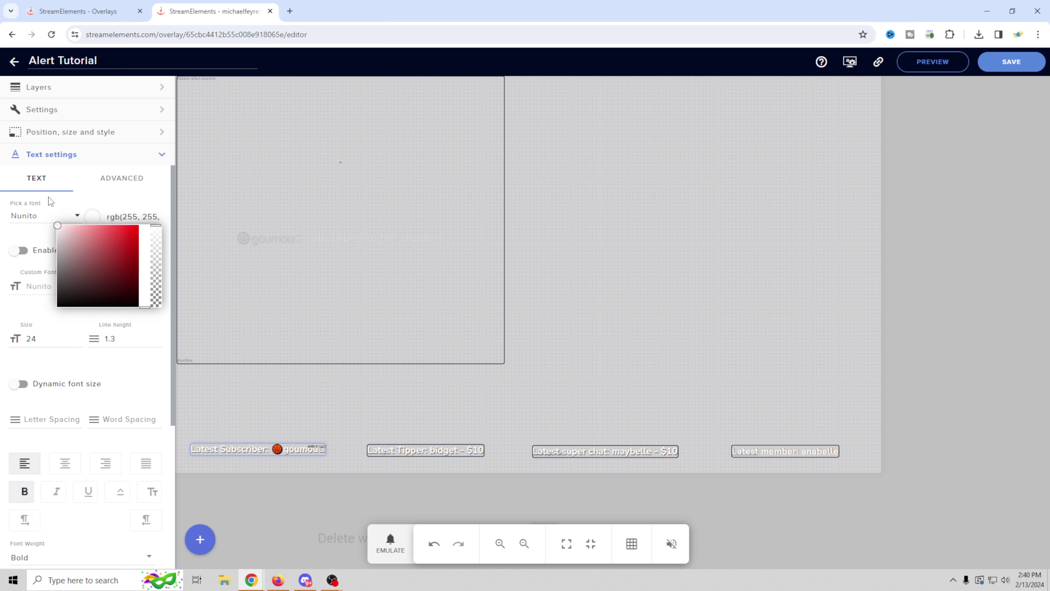
pyautogui.click(154, 334)
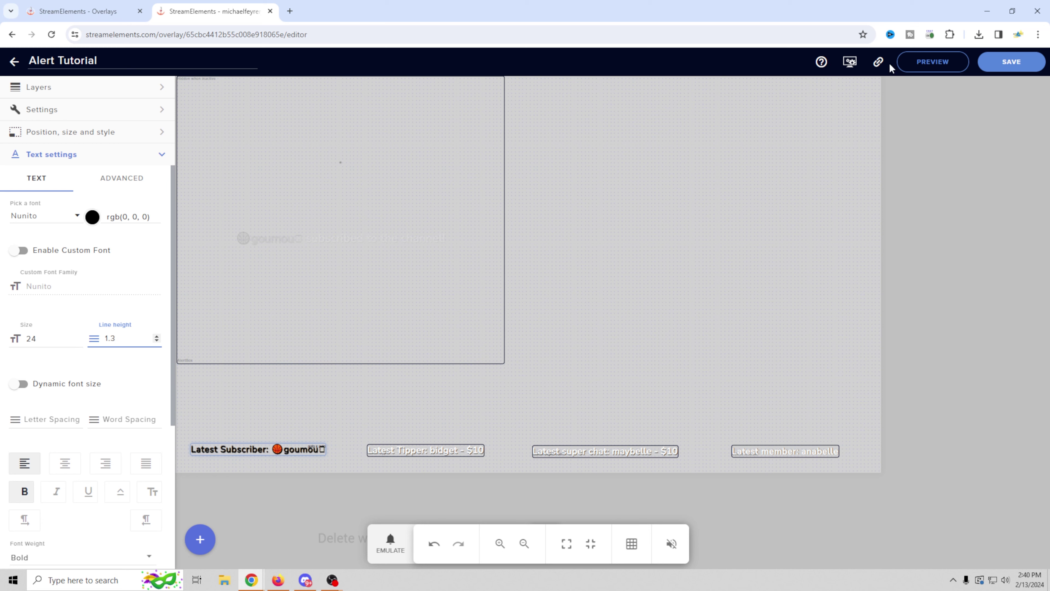
# Save the Alert Tutorial overlay and bring OBS Studio to the front.
pyautogui.click(1005, 62)
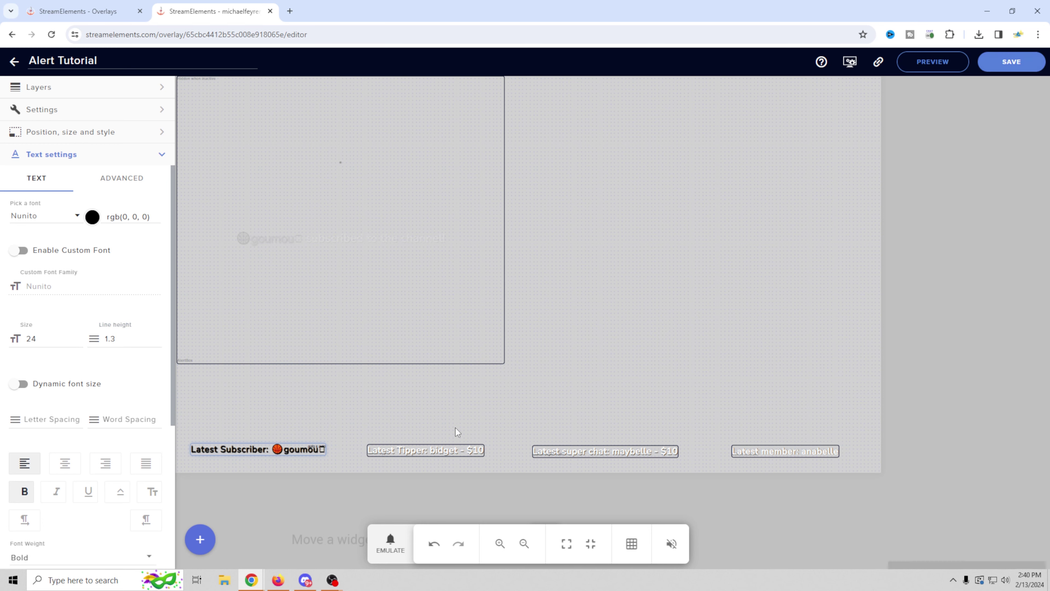
pyautogui.moveTo(334, 581)
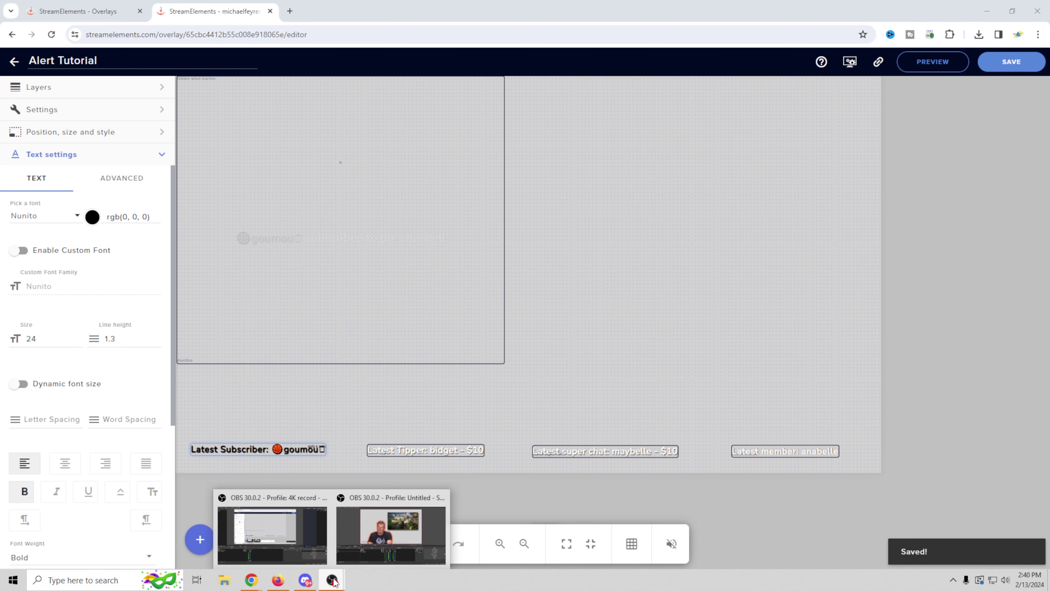
pyautogui.click(380, 530)
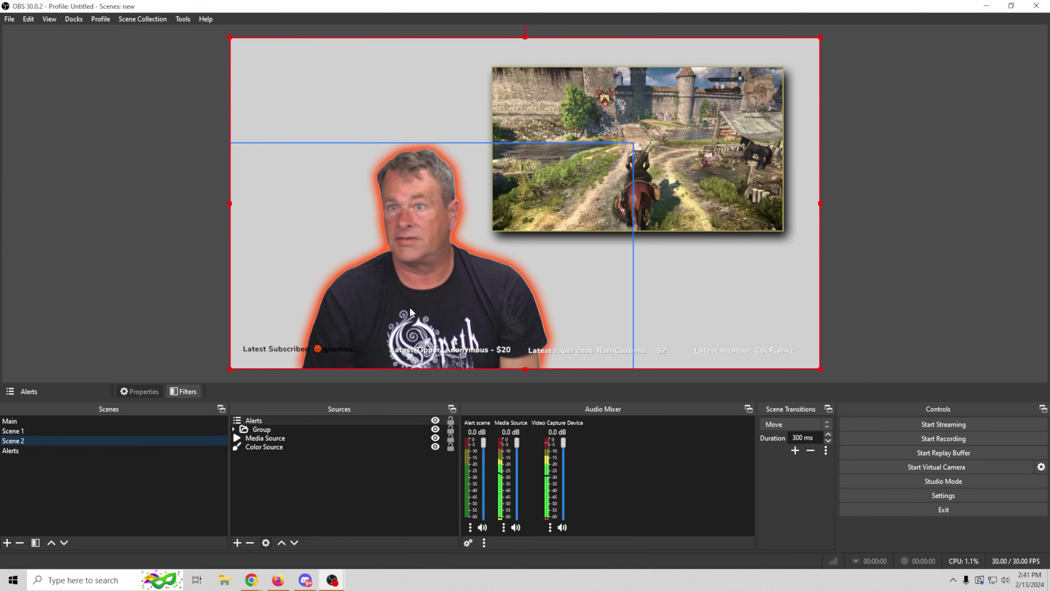
# Check the alert labels in Scene 1, Scene 2 and then the Main scene.
pyautogui.click(77, 429)
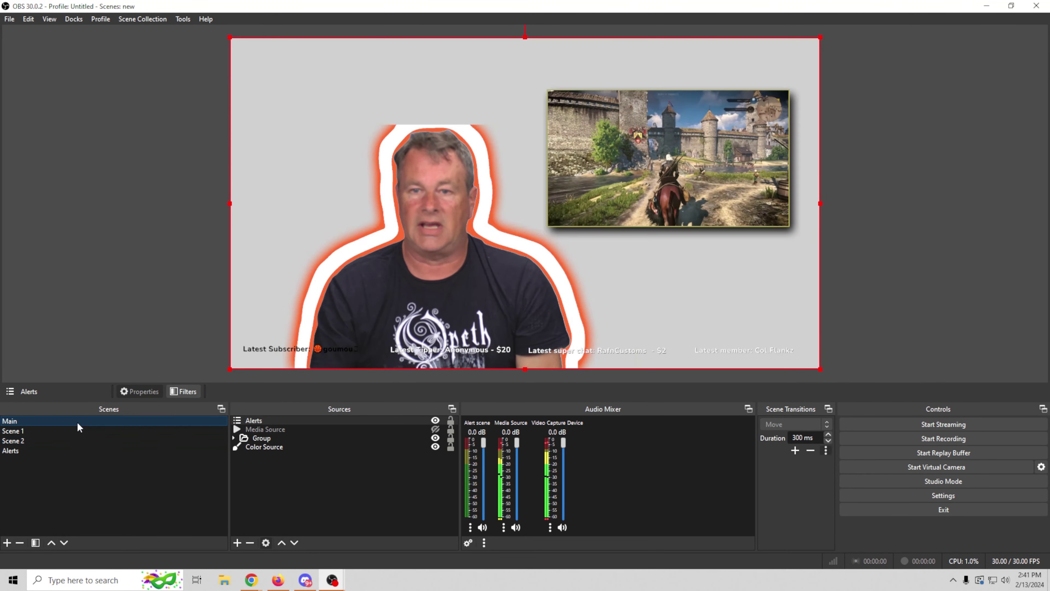
pyautogui.click(74, 440)
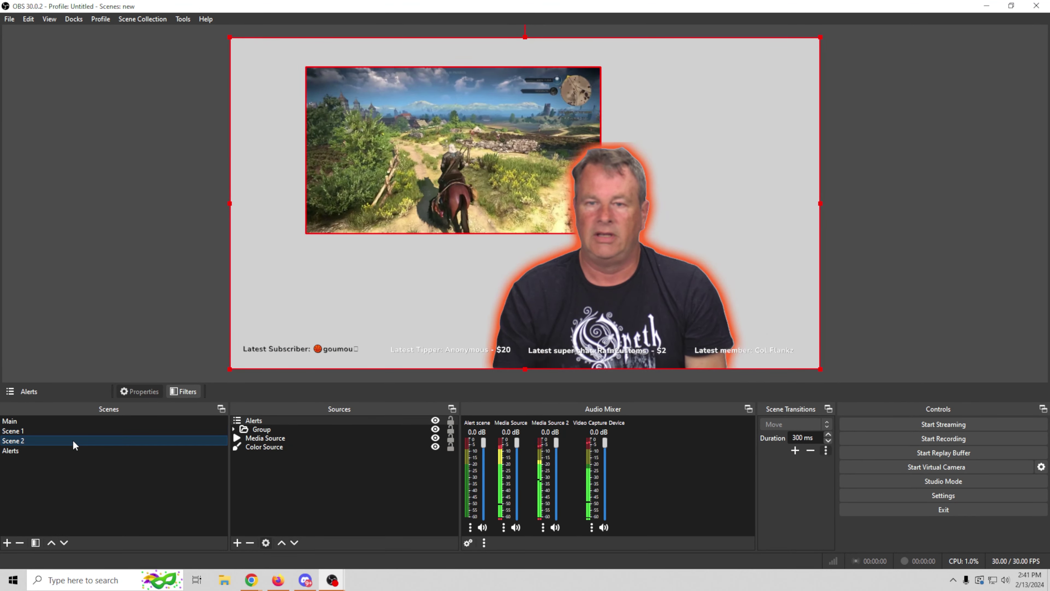
pyautogui.click(78, 429)
pyautogui.click(86, 420)
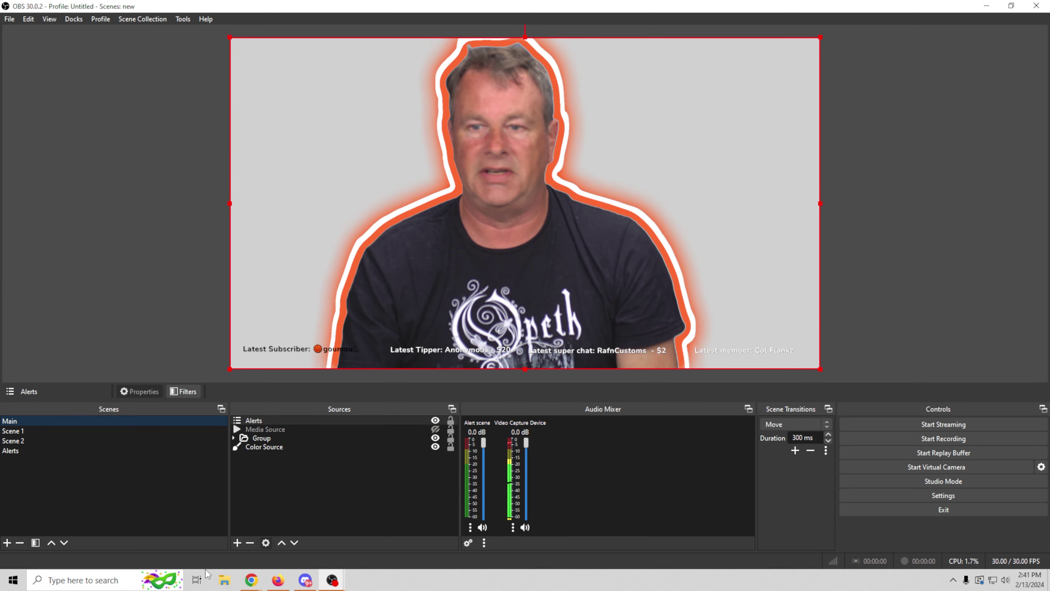
# Bring the StreamElements editor window back and snap it to the right half.
pyautogui.click(251, 579)
pyautogui.click(272, 556)
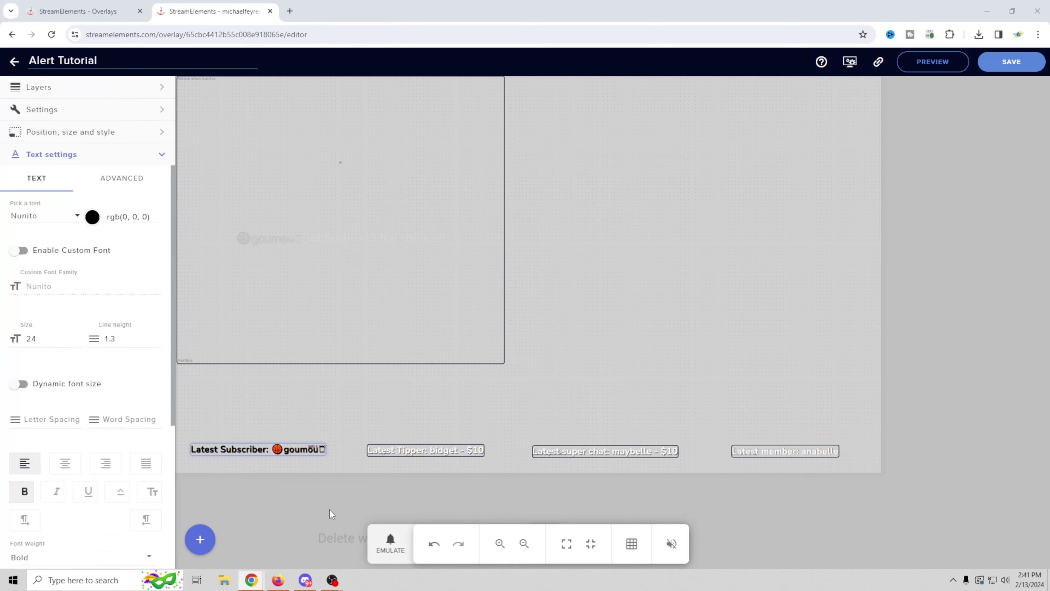
pyautogui.moveTo(549, 8); pyautogui.dragTo(1048, 13)
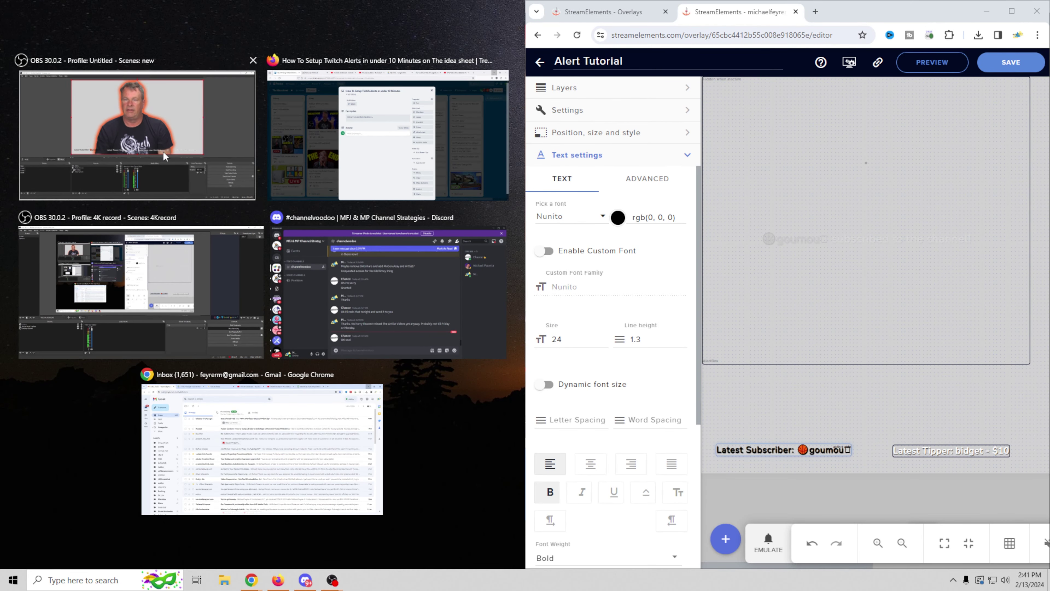
# Snap OBS to the left half and select the Group in its preview.
pyautogui.click(136, 128)
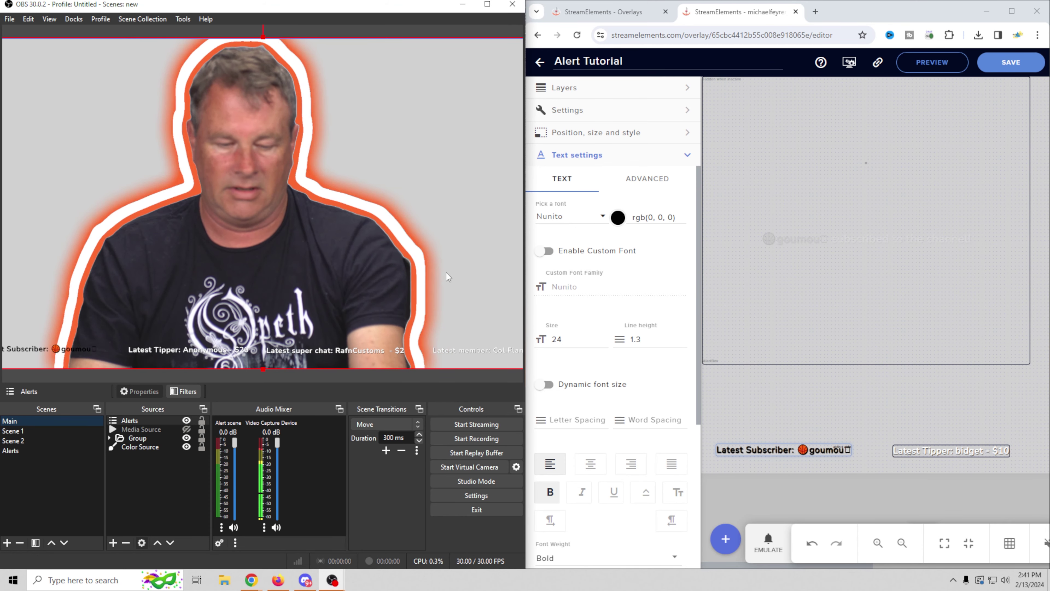
pyautogui.click(454, 285)
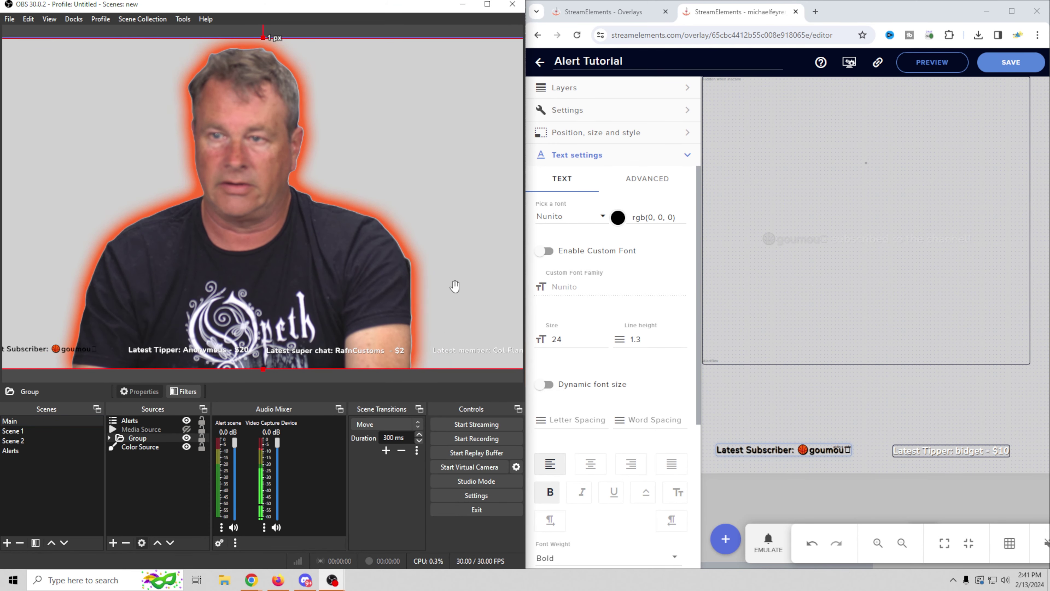
pyautogui.scroll(-3, 454, 285)
pyautogui.scroll(1, 455, 286)
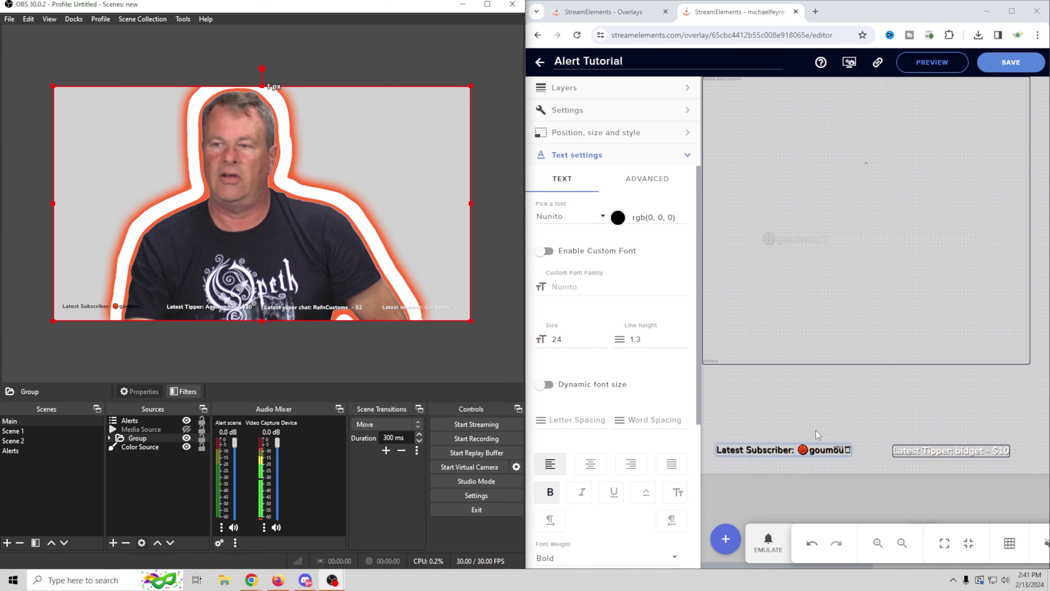
# Emulate a Subscriber event to fire a test alert, then maximize the browser.
pyautogui.click(768, 542)
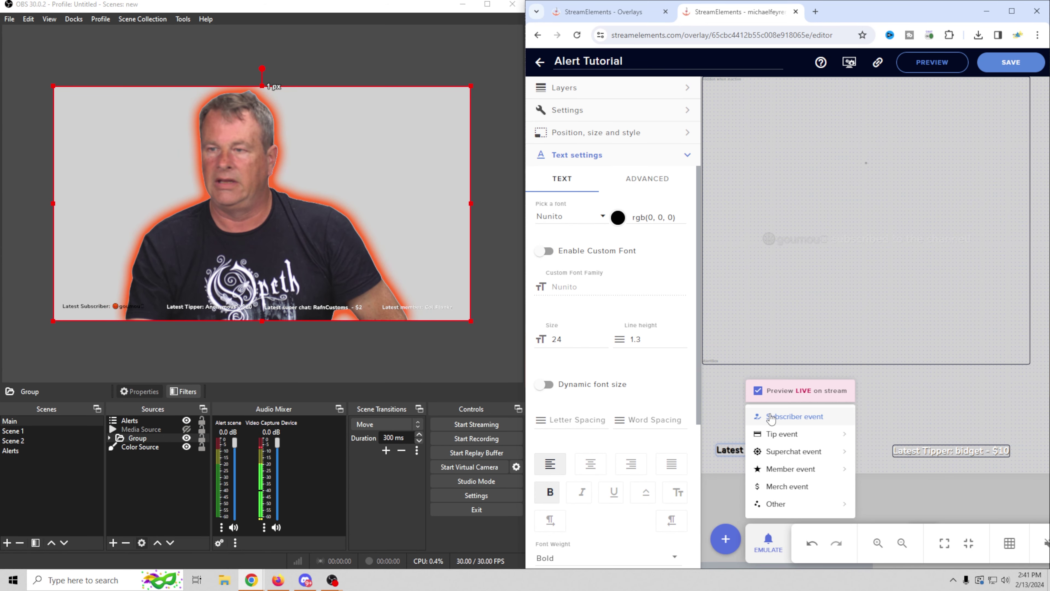
pyautogui.click(795, 417)
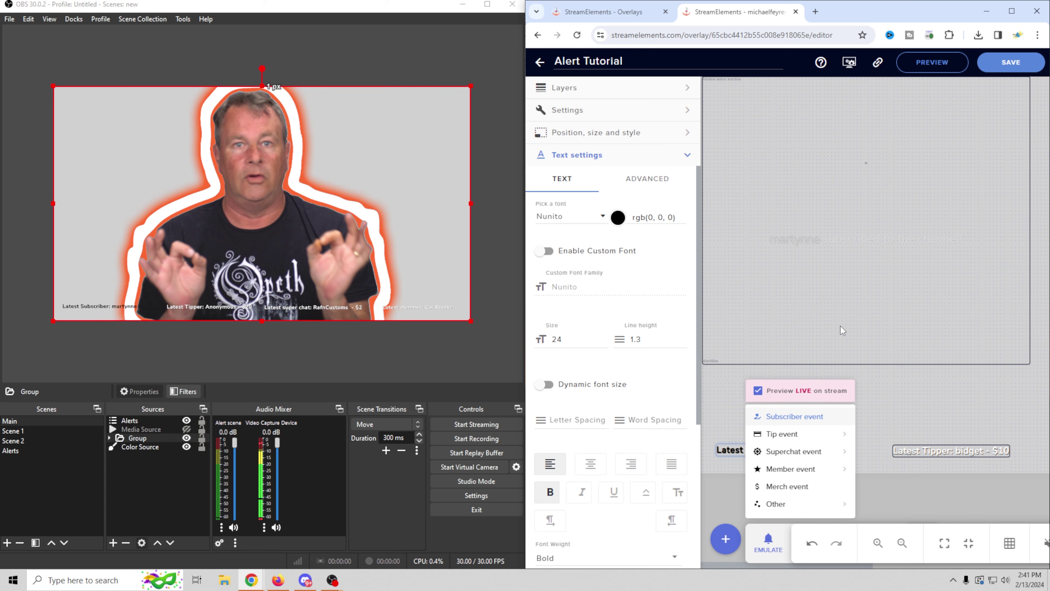
pyautogui.moveTo(838, 433)
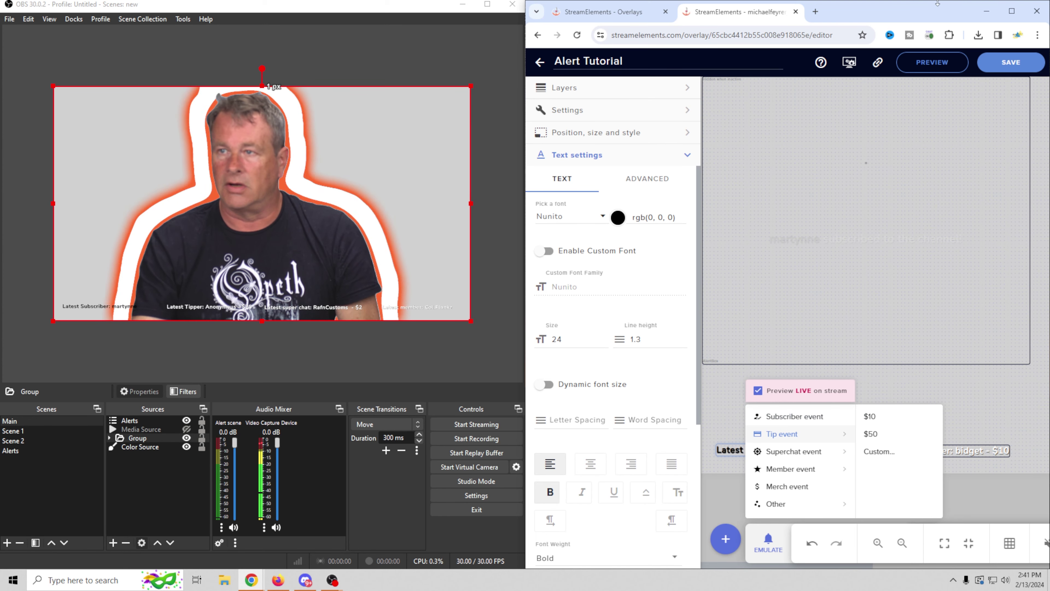
pyautogui.doubleClick(895, 17)
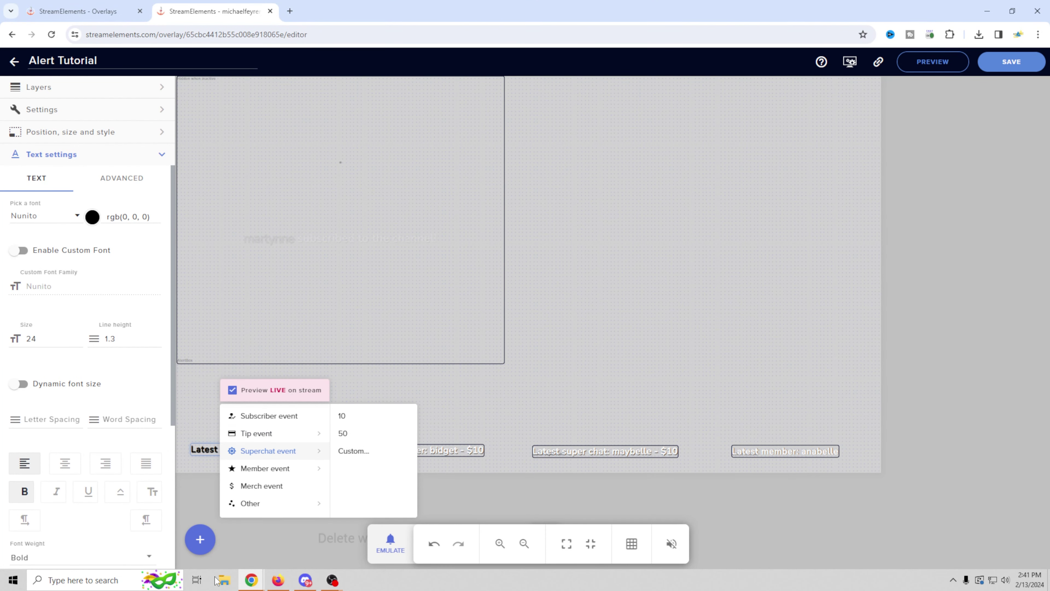
# Bring OBS Studio back to the front and maximize its window.
pyautogui.moveTo(336, 581)
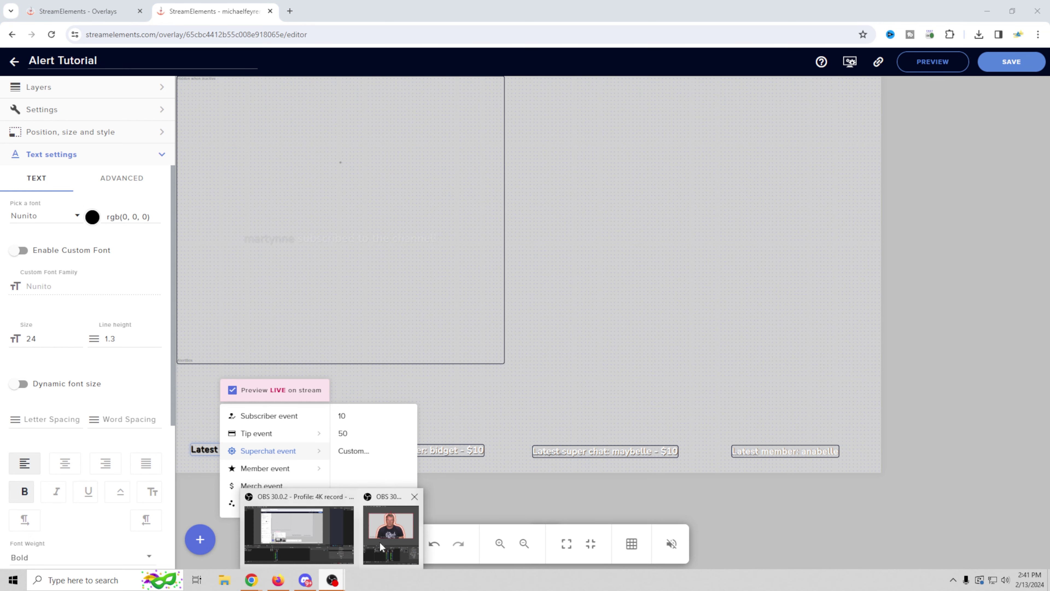
pyautogui.click(384, 542)
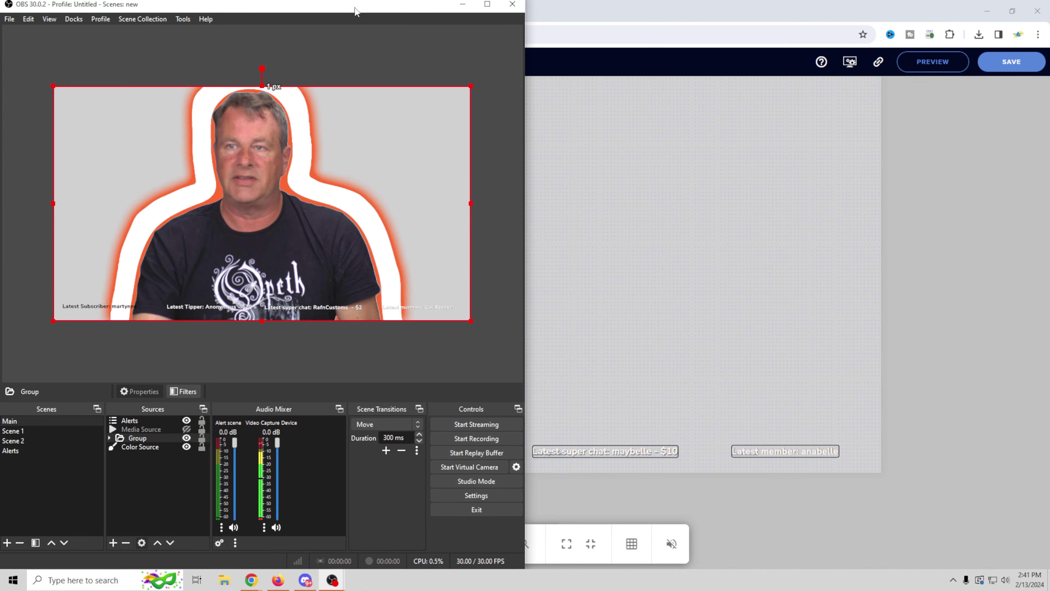
pyautogui.moveTo(360, 5); pyautogui.dragTo(587, 76)
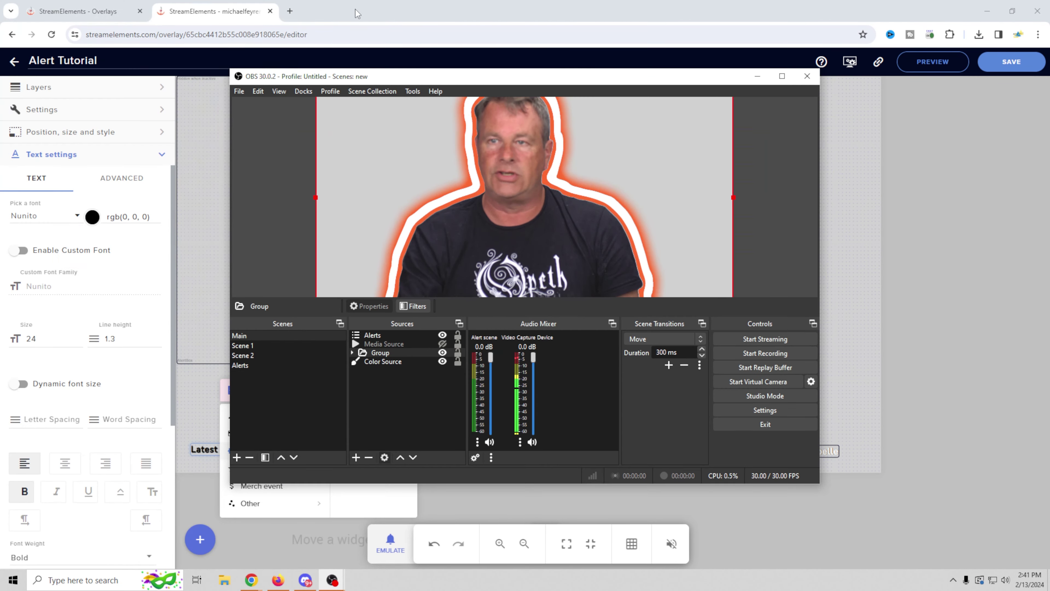
pyautogui.doubleClick(584, 78)
# Review and close the Alert scene source's 1920×1080 properties in the Alerts scene, then return to StreamElements.
pyautogui.click(12, 450)
pyautogui.doubleClick(305, 420)
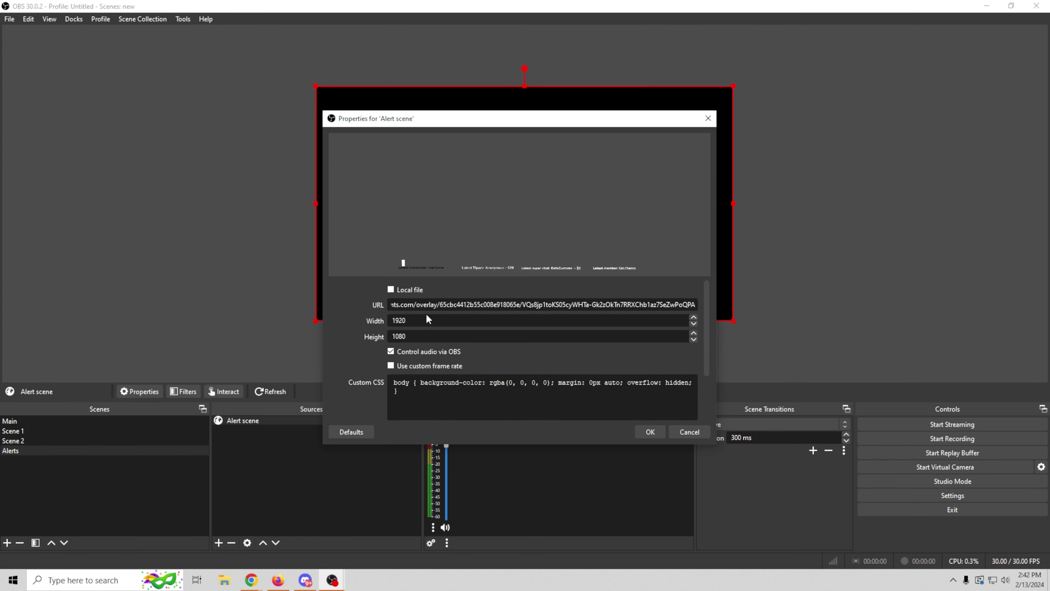
pyautogui.click(650, 431)
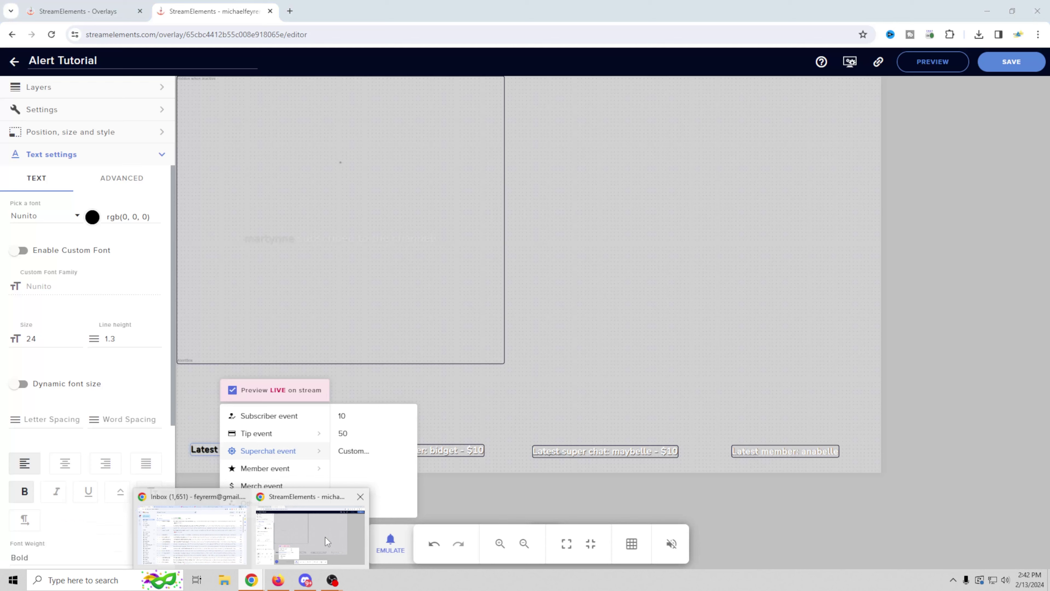
pyautogui.click(325, 537)
# Bring OBS Studio forward and switch to the Main scene.
pyautogui.moveTo(332, 579)
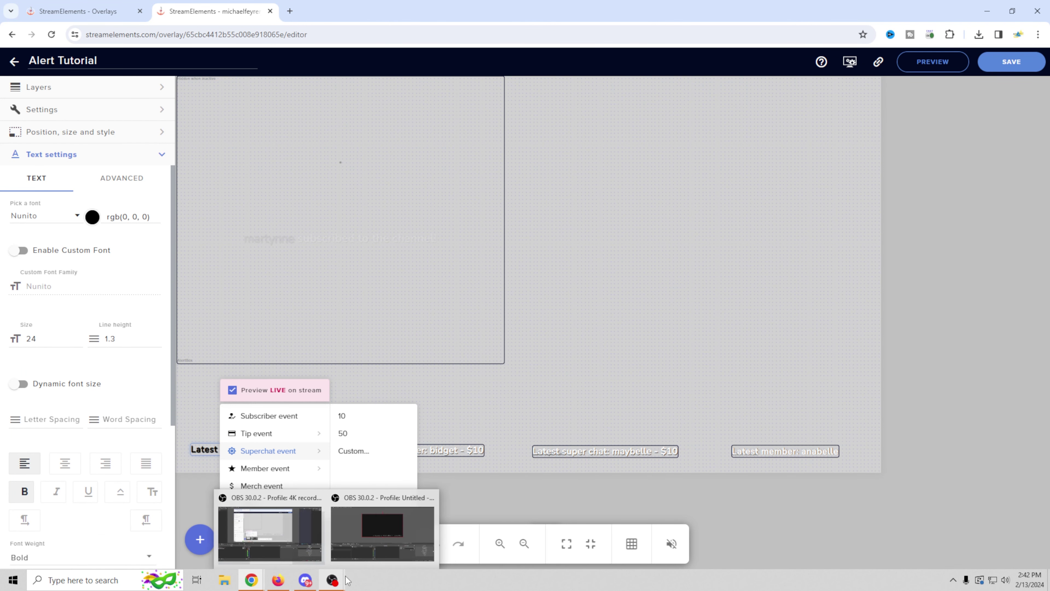
pyautogui.click(349, 518)
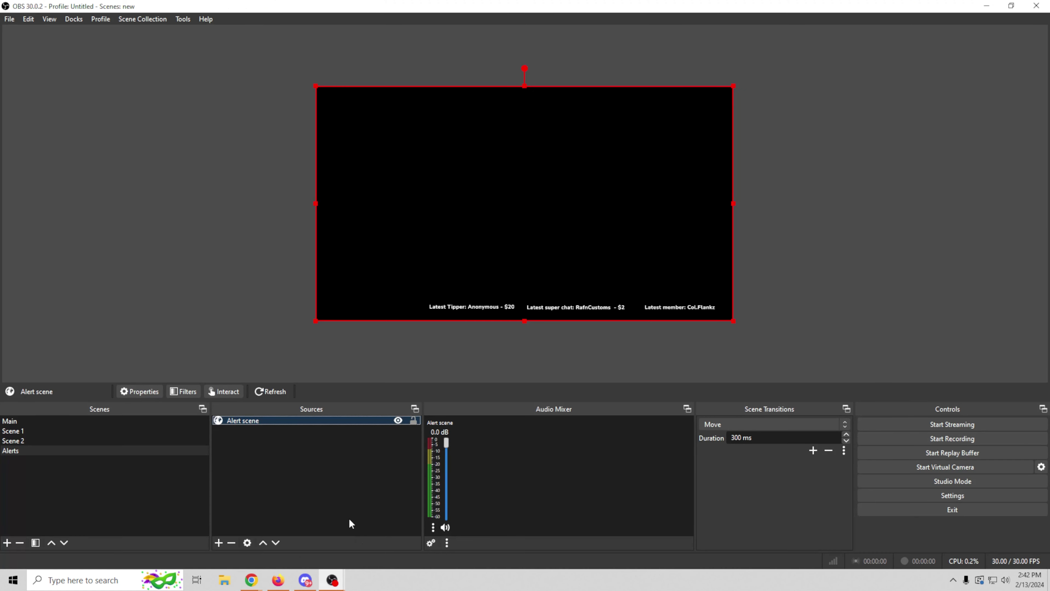
pyautogui.click(76, 422)
# Move the Alerts source to the bottom of the Sources list, then back to the top.
pyautogui.click(262, 420)
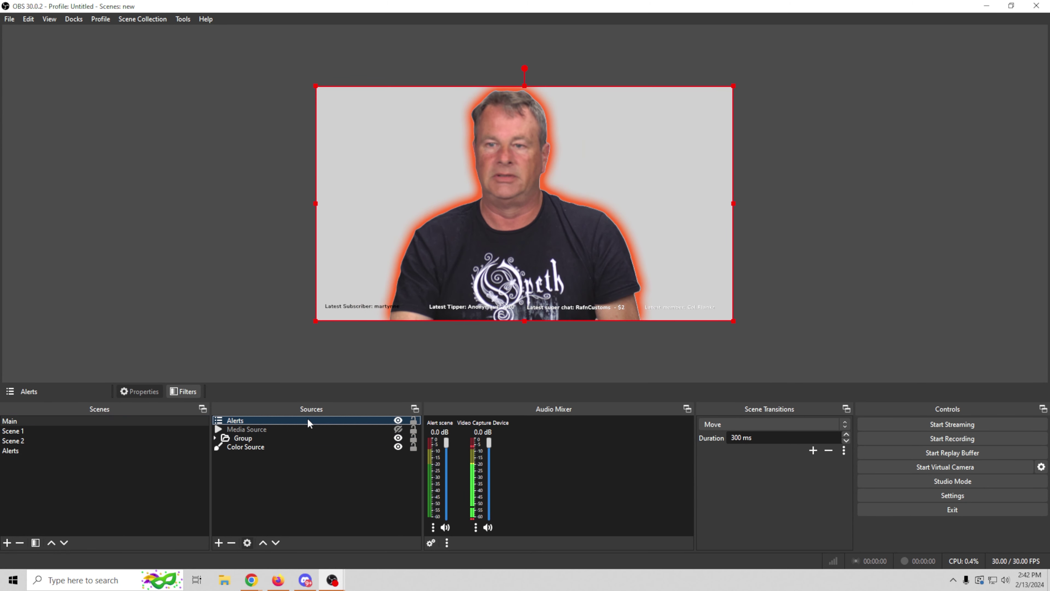
pyautogui.moveTo(307, 418); pyautogui.dragTo(305, 465)
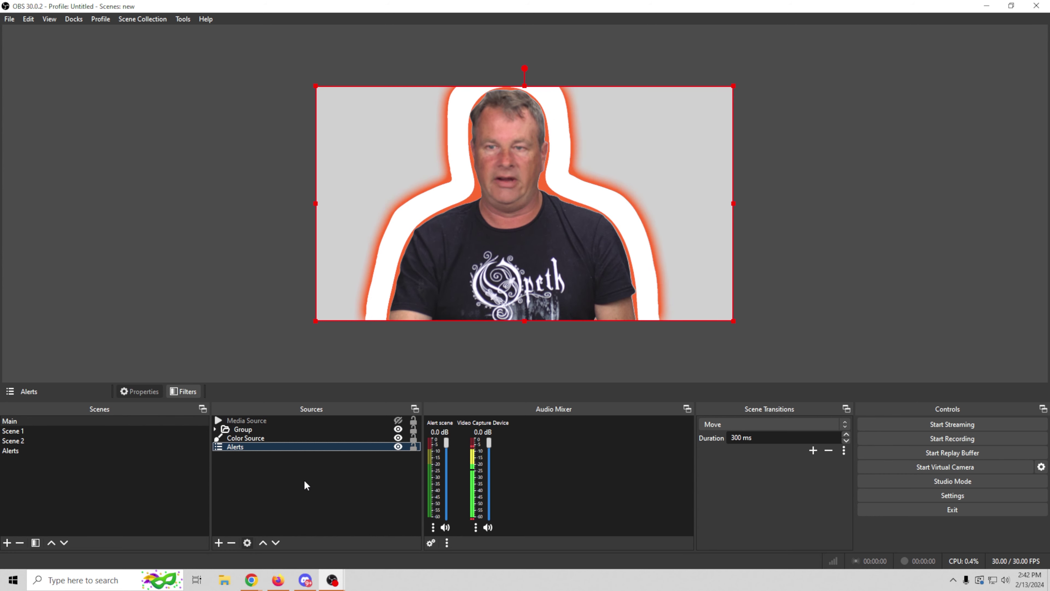
pyautogui.moveTo(301, 439); pyautogui.dragTo(300, 434)
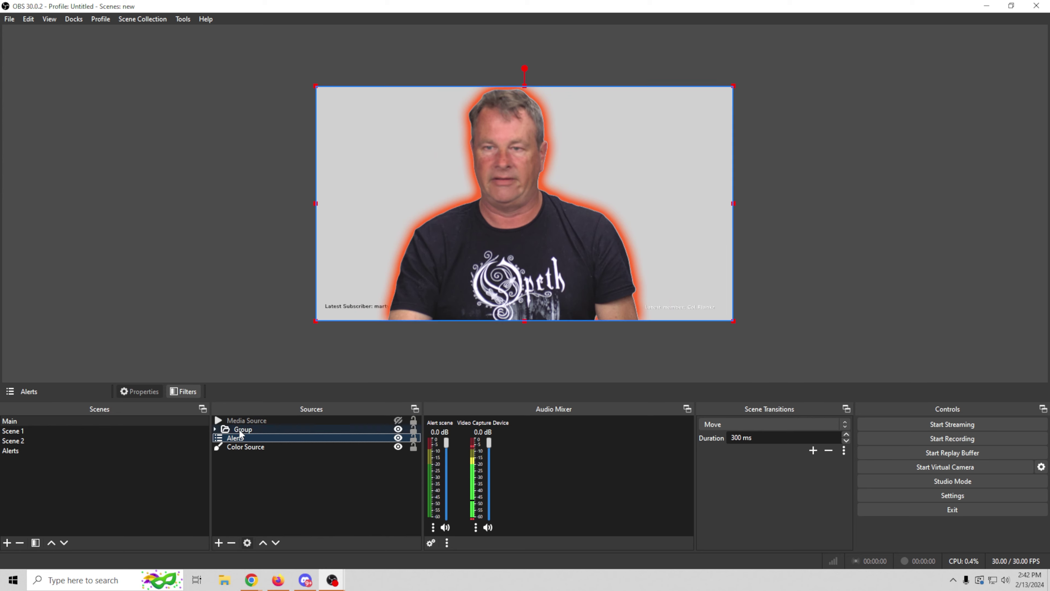
pyautogui.moveTo(240, 434); pyautogui.dragTo(248, 418)
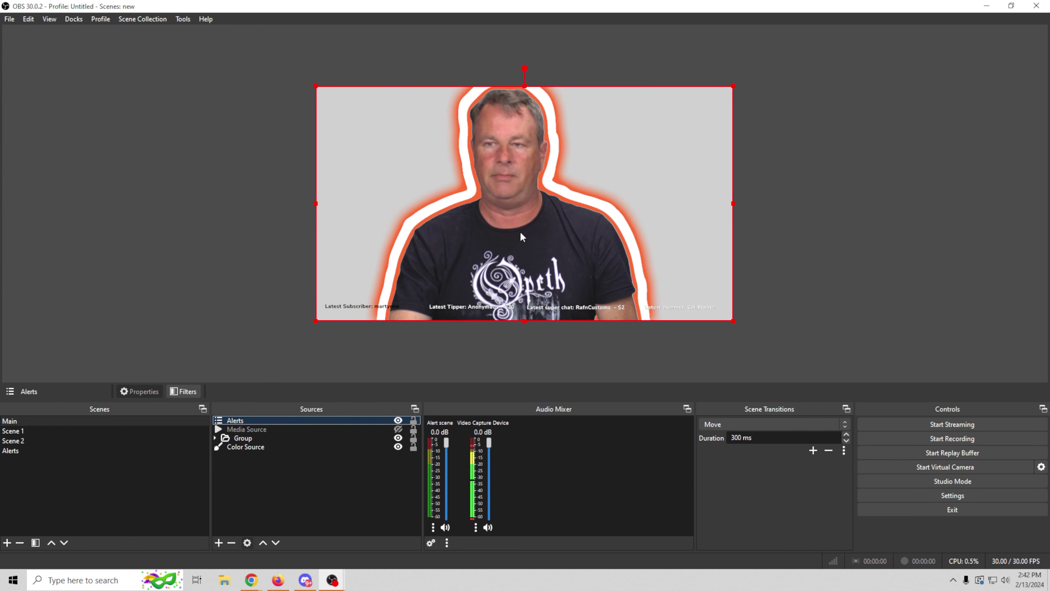